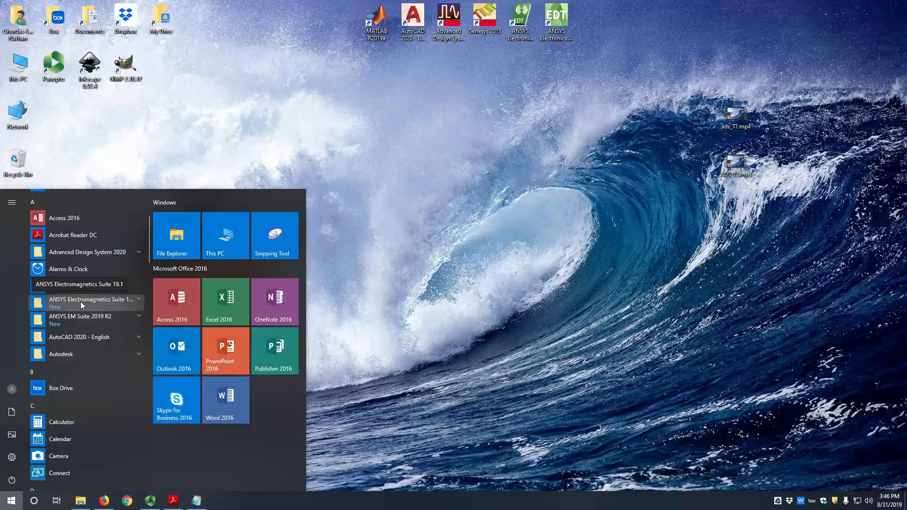
Step: Launch ANSYS Electronics Desktop 2018.1 and insert a Maxwell 3D design into Project1
left_click(81, 302)
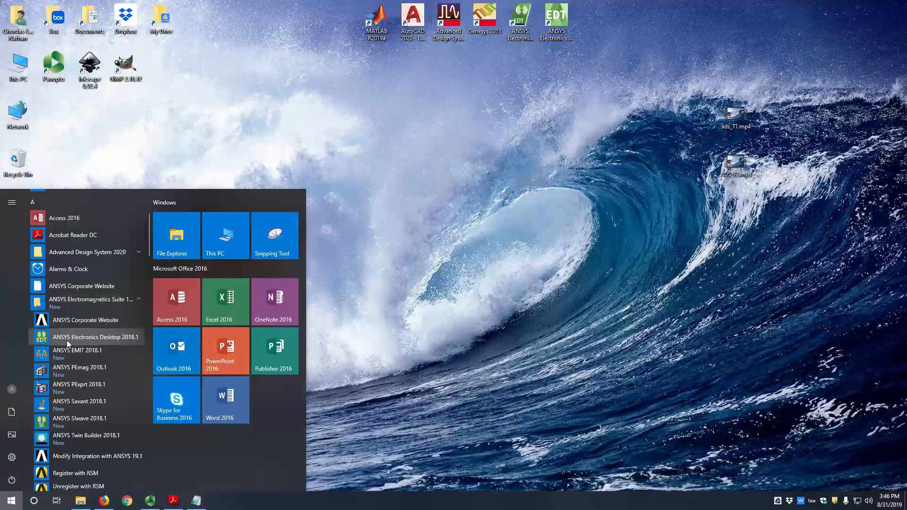
left_click(103, 338)
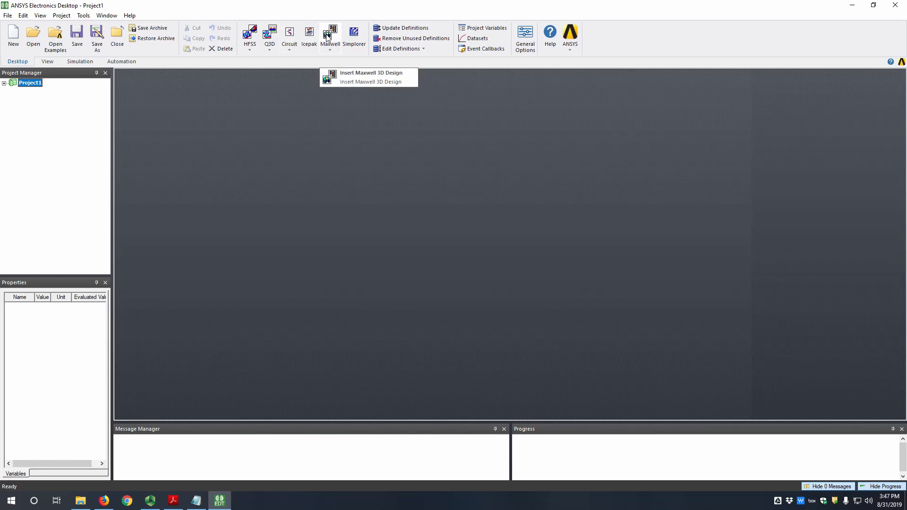
right_click(23, 86)
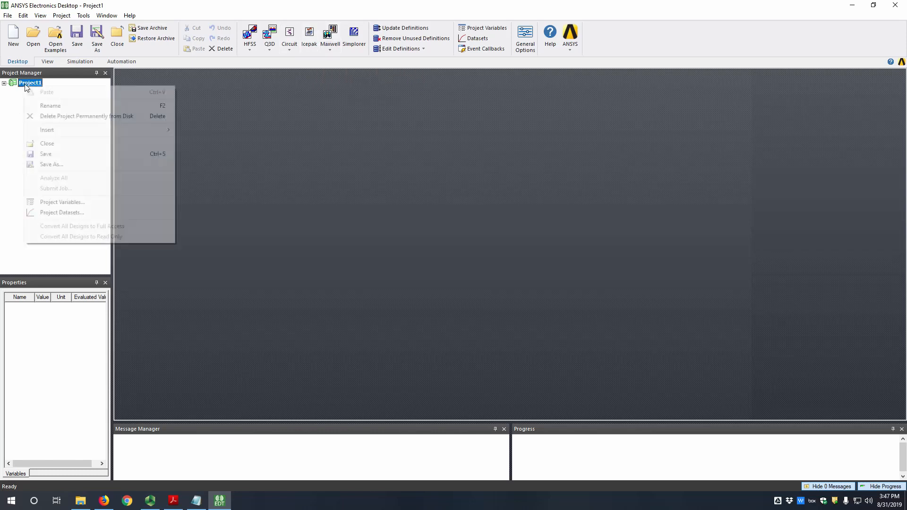
mouse_move(55, 135)
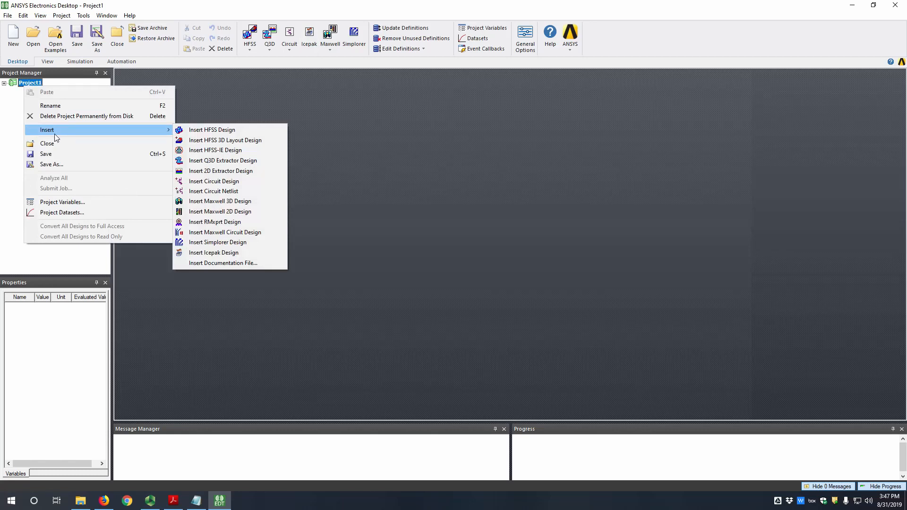
left_click(254, 203)
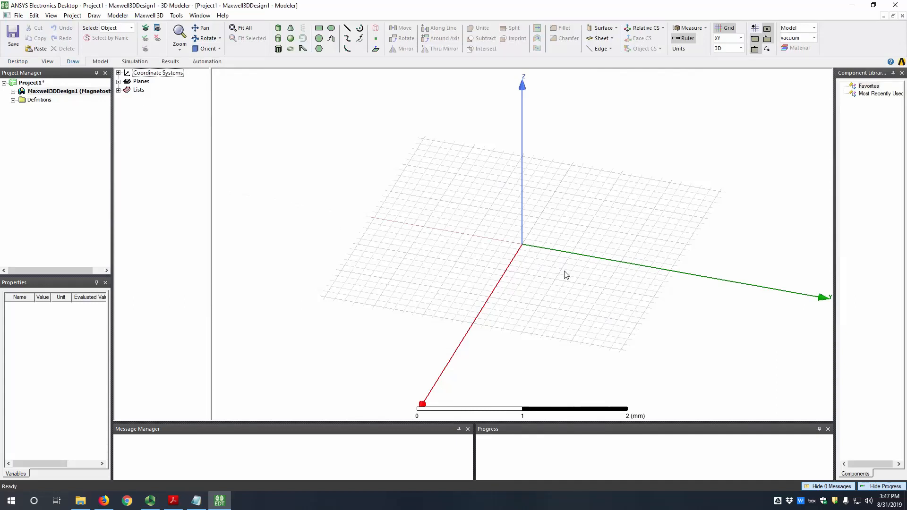
mouse_move(468, 271)
left_mouse_down("alt")
mouse_move(593, 218)
mouse_move(680, 259)
mouse_move(673, 203)
mouse_move(556, 237)
left_mouse_up("alt")
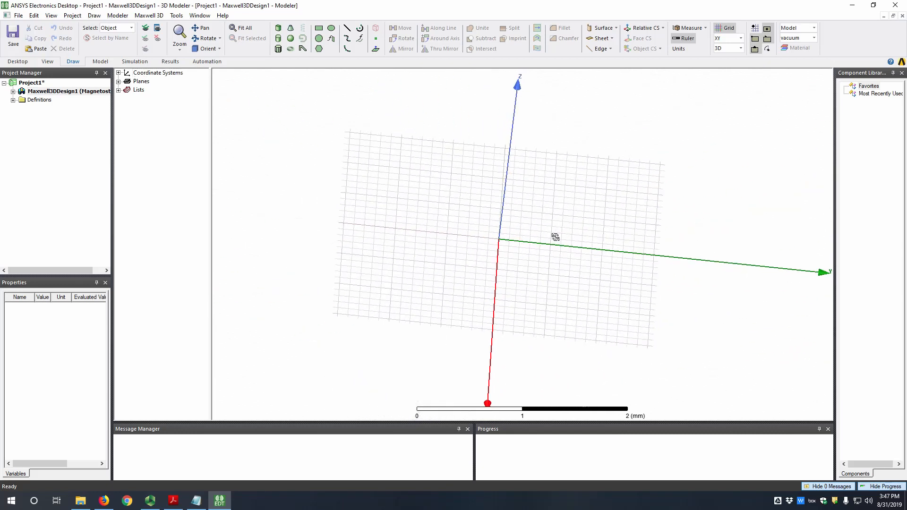
left_click_drag(543, 213, 596, 196, "shift")
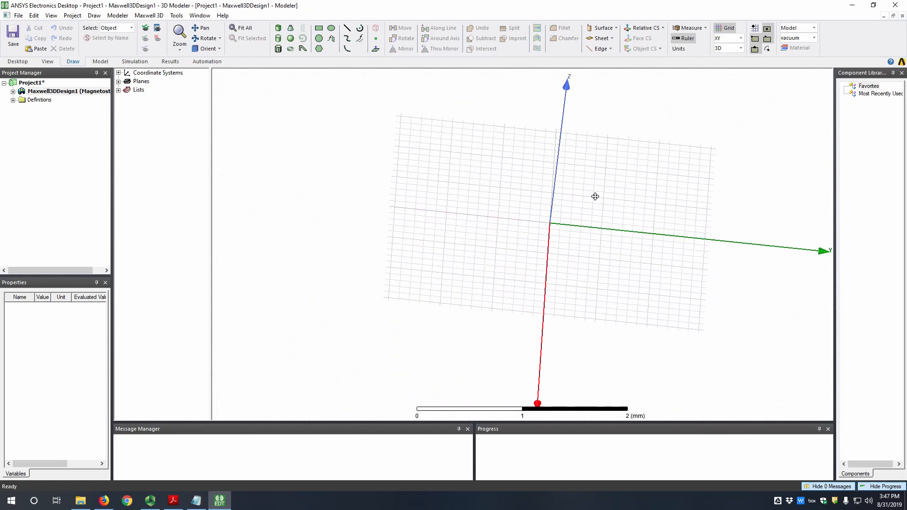
left_click_drag(527, 265, 525, 152, "alt+shift")
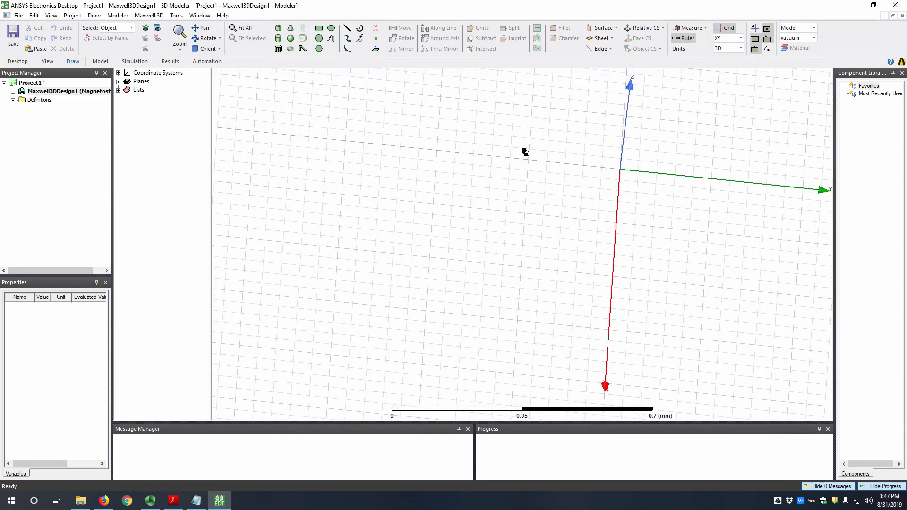
Step: Draw a trial box freehand on the XY grid, about 15.9 mm high, and delete it
left_click(278, 30)
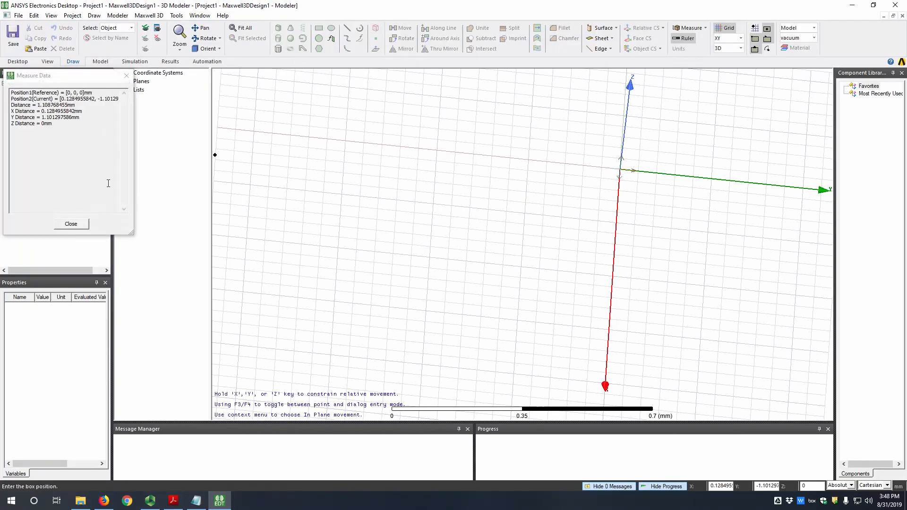
left_click_drag(60, 82, 312, 155)
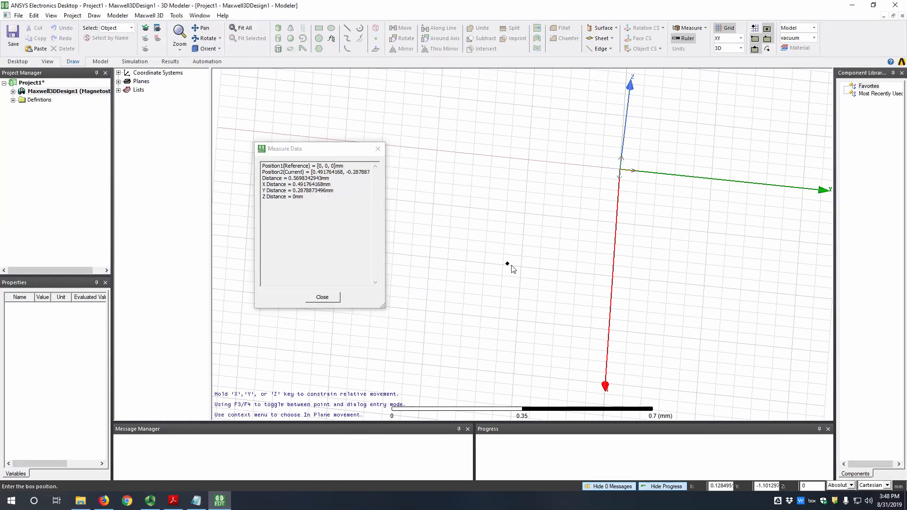
left_click(474, 159)
left_click(727, 338)
left_click(489, 212)
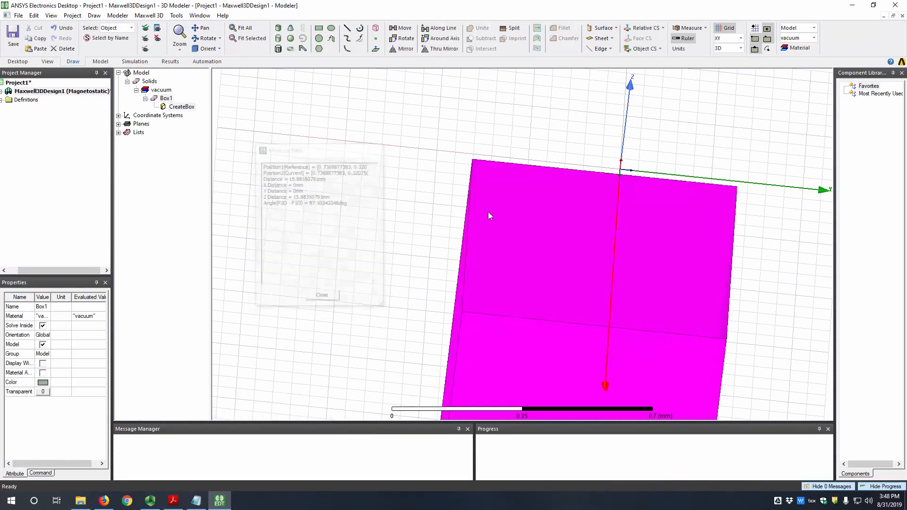
scroll(517, 211, "down", 10)
middle_click_drag(532, 230, 693, 133)
key("Delete")
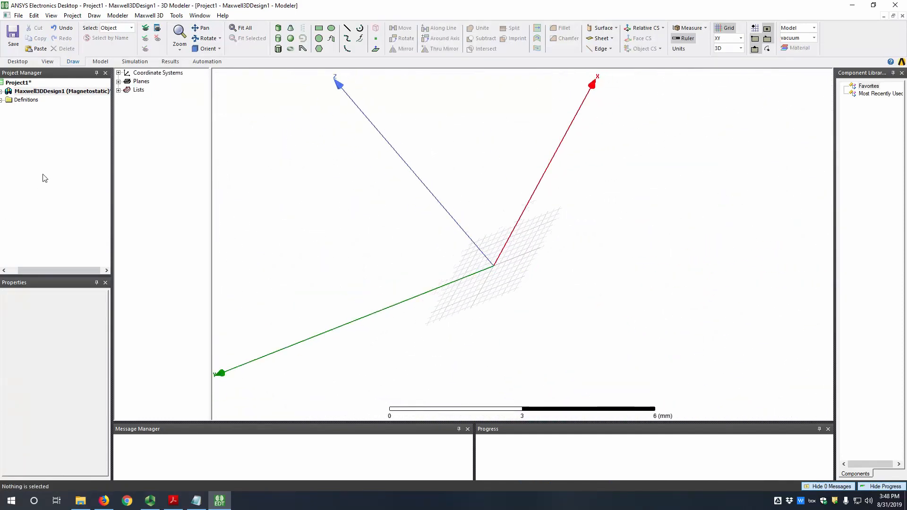
Step: Start a box defined by dialog entry and set its position to -W/2, -L/2, -h/2
left_click(280, 29)
key("F4")
left_click_drag(75, 16, 398, 137)
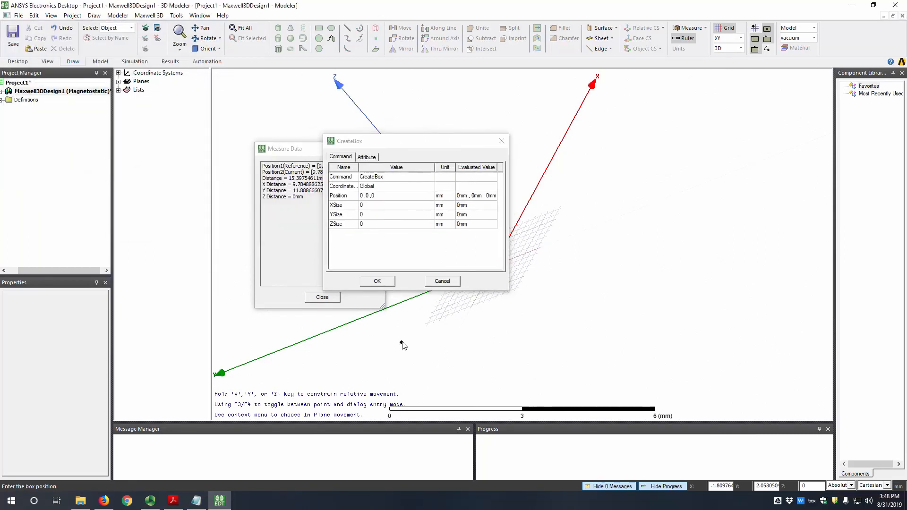
left_click(364, 195)
left_click_drag(364, 195, 357, 193)
key("Delete")
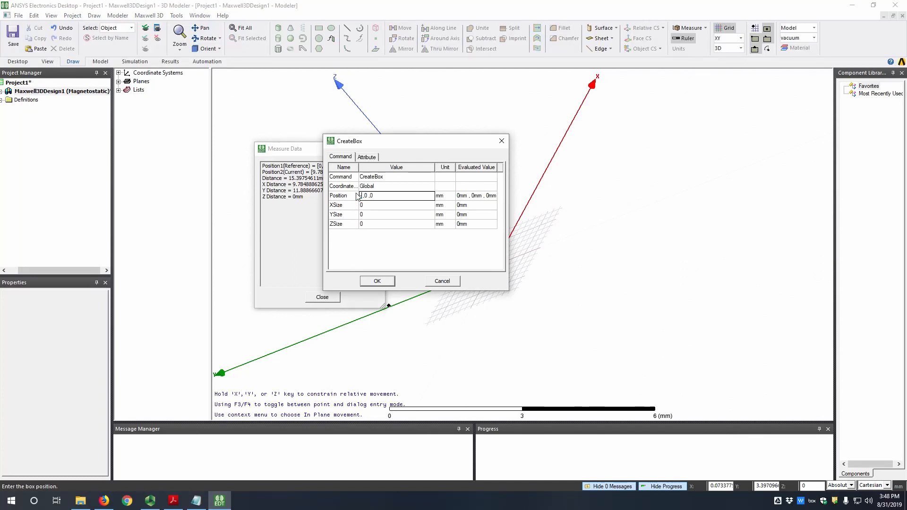
type("-W/2")
key("BackSpace")
type("L")
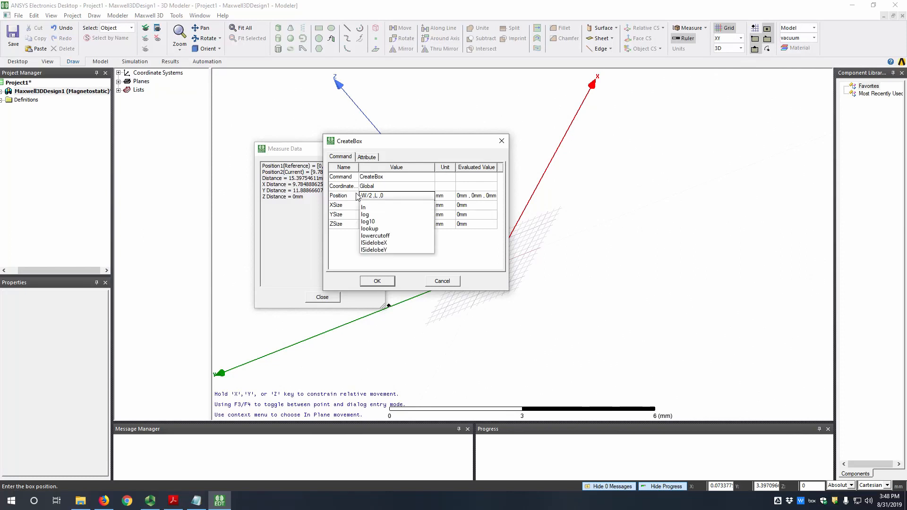
type("/2")
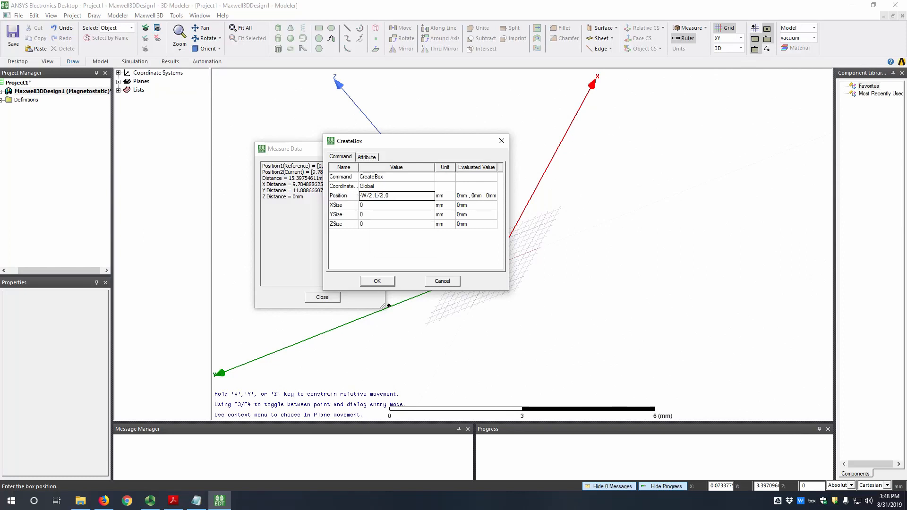
type("-")
key("BackSpace")
type("-h/2")
key("Return")
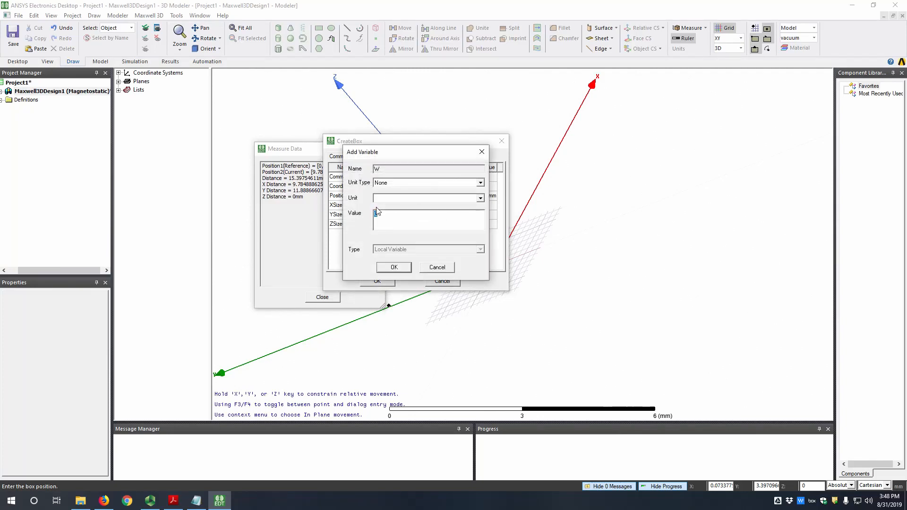
Step: Define the local variables W as 12in, L as 9in and h as 30mil
type("12in")
left_click(393, 268)
type("8in")
left_click(395, 269)
type("30mil")
left_click(396, 268)
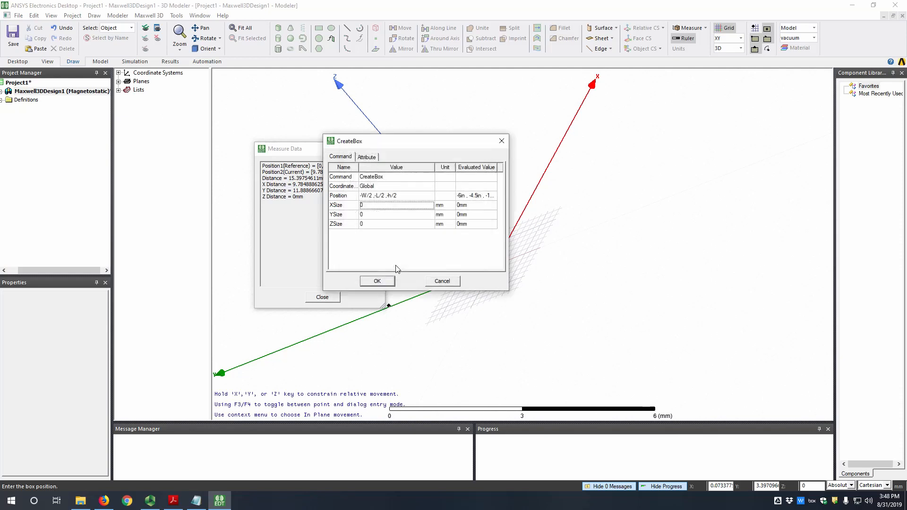
Step: Set the box's XSize to W, YSize to L and ZSize to h, and create it
left_click(372, 208)
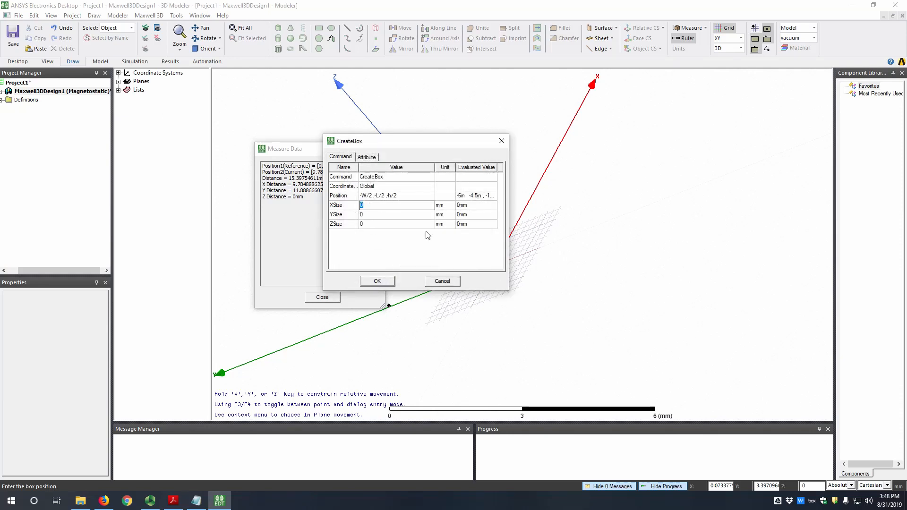
type("W")
key("Return")
left_click(379, 215)
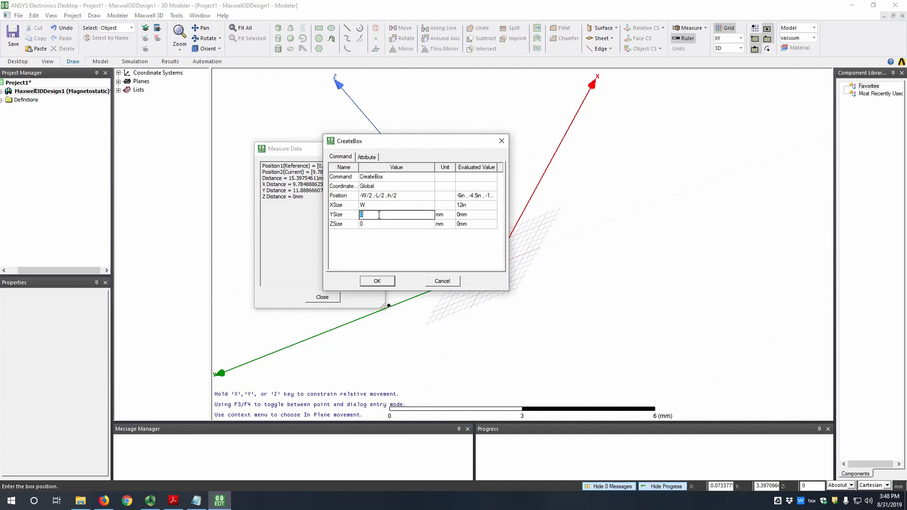
type("L")
key("Return")
left_click(373, 223)
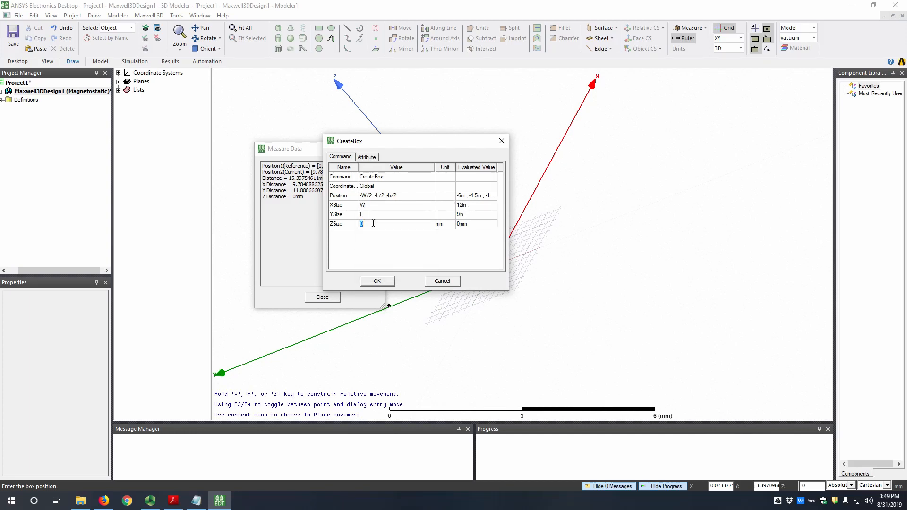
type("h")
left_click(377, 281)
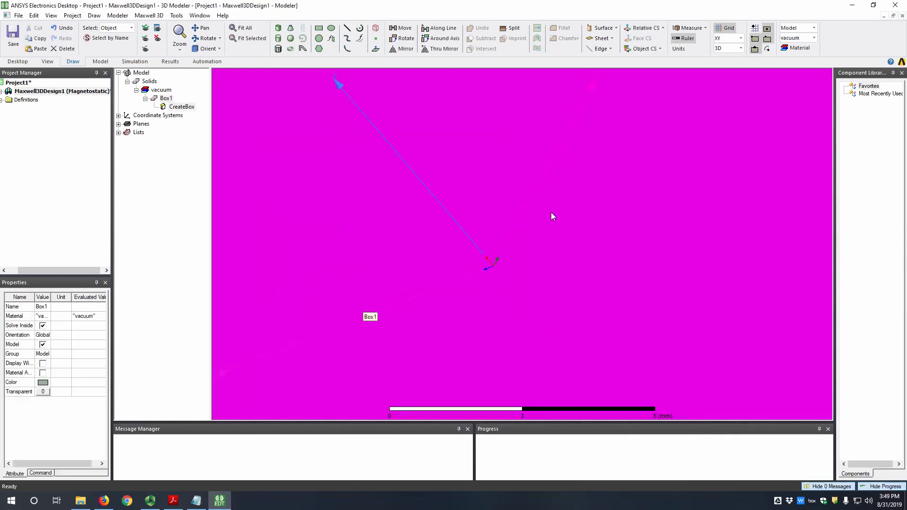
Step: Rename the new box as substrate in its attributes
mouse_move(481, 256)
middle_mouse_down()
mouse_move(585, 164)
mouse_move(477, 237)
middle_mouse_up()
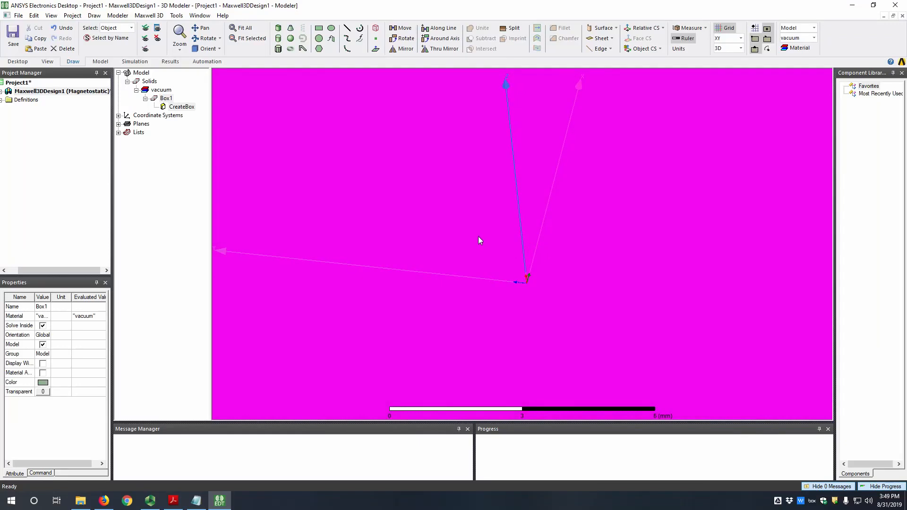
key("ctrl+d")
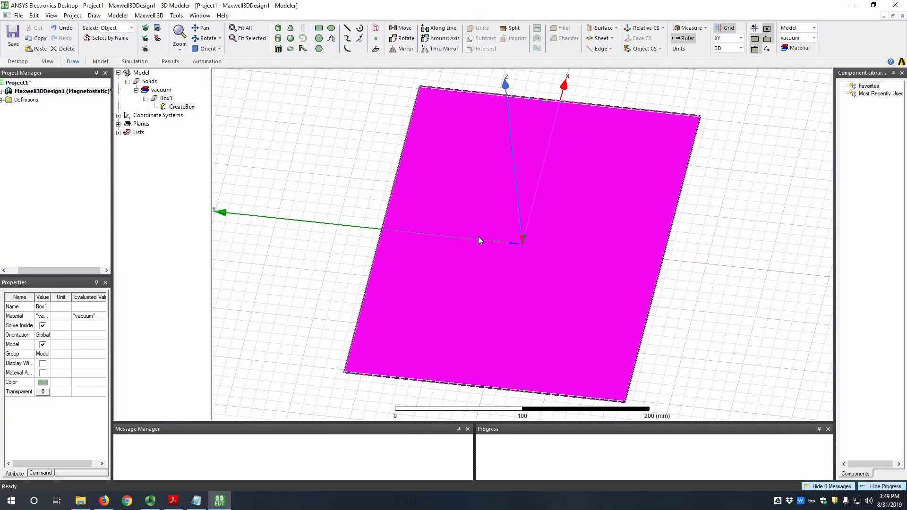
left_click(339, 308)
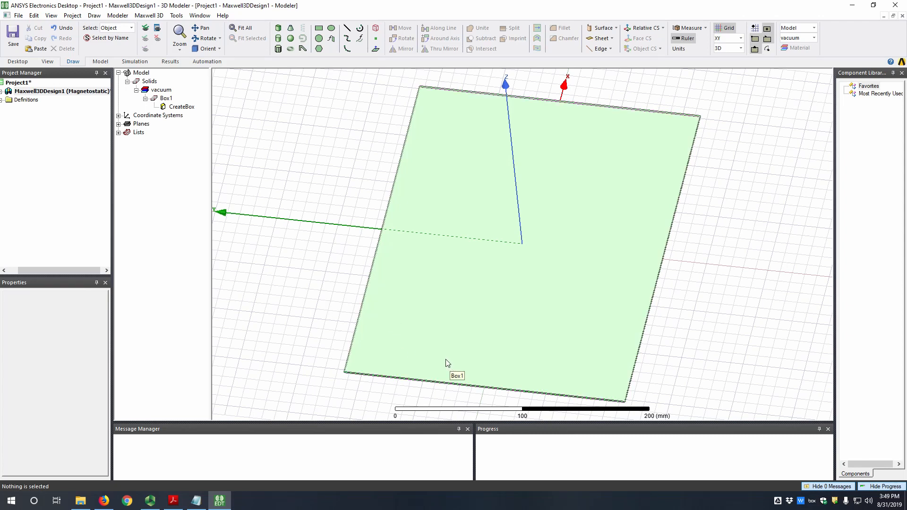
left_click_drag(458, 371, 388, 353, "alt")
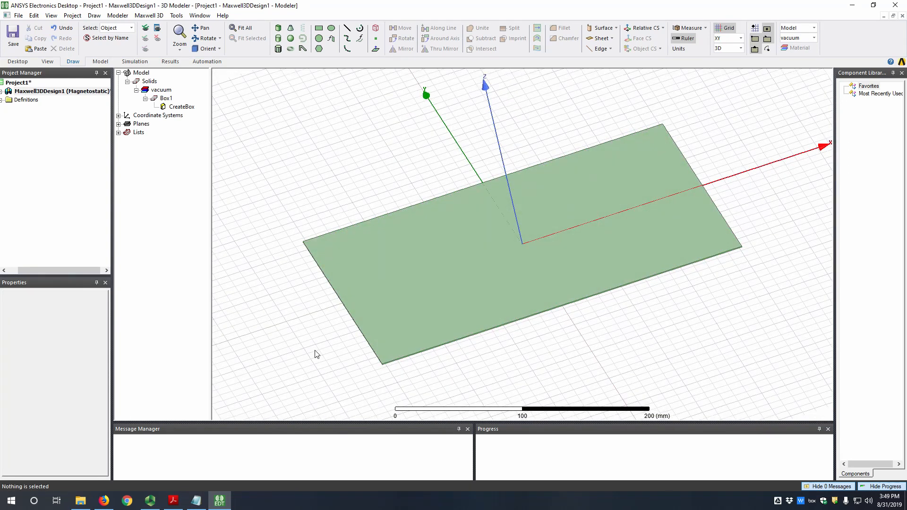
double_click(166, 98)
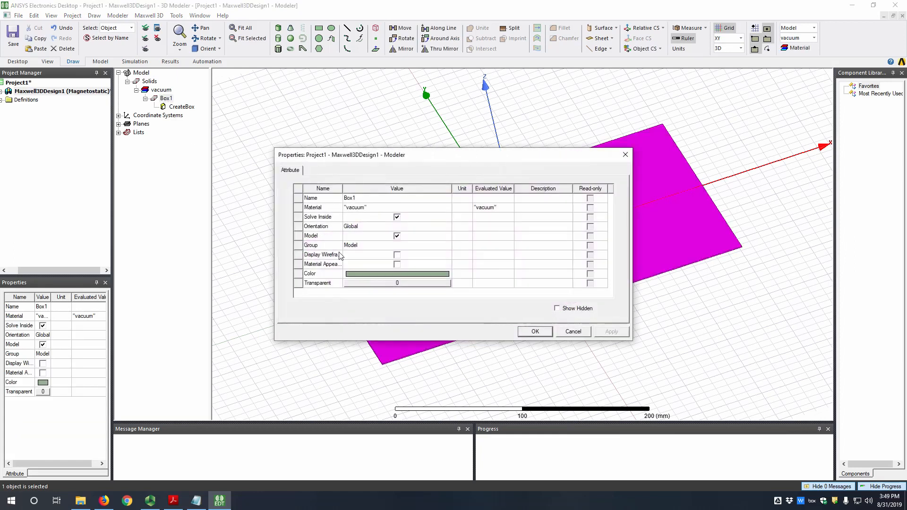
left_click(370, 199)
type("substrate")
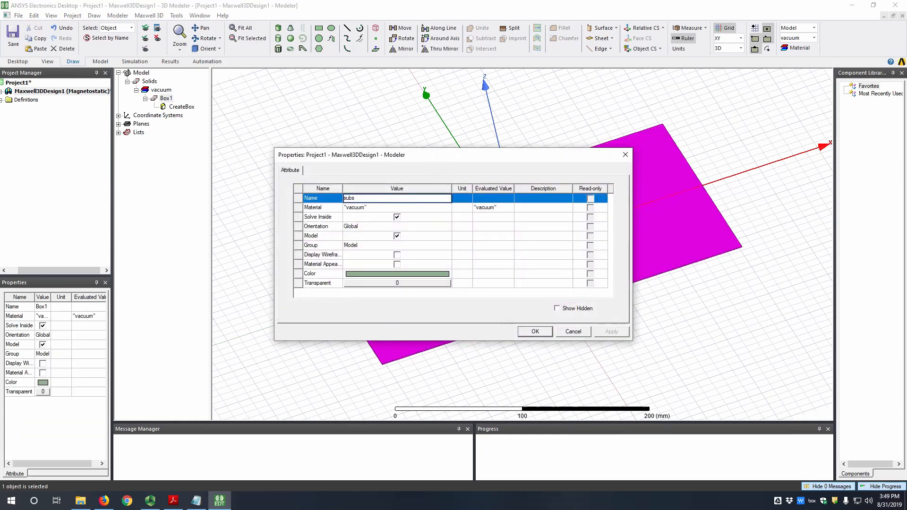
Step: Assign the library material Rogers RO3010 (tm) to the substrate and apply the attribute changes
left_click(371, 208)
left_click(371, 218)
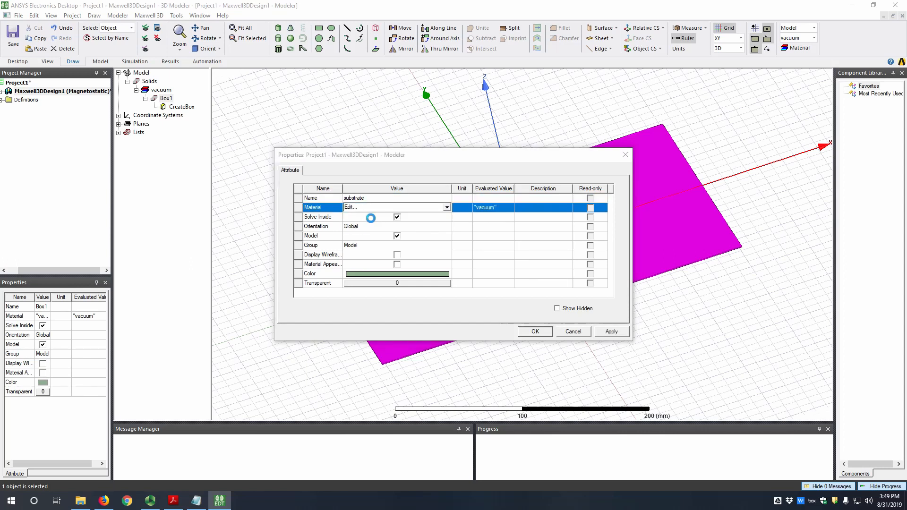
scroll(360, 277, "down", 10)
scroll(360, 277, "up", 4)
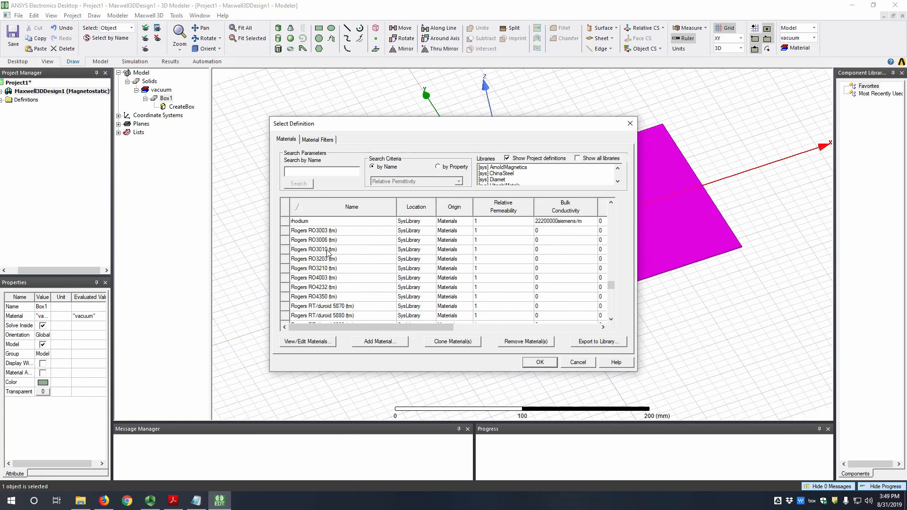
double_click(316, 250)
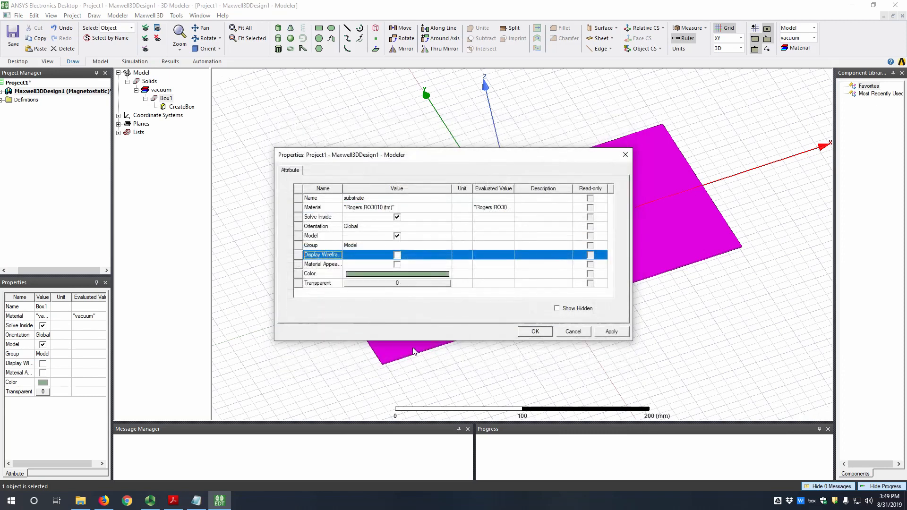
left_click(611, 332)
left_click(535, 331)
Step: Examine the substrate slab and its orientation to the axes from several viewing angles
left_click(567, 349)
mouse_move(592, 343)
left_mouse_down("alt")
mouse_move(611, 298)
mouse_move(588, 329)
left_mouse_up("alt")
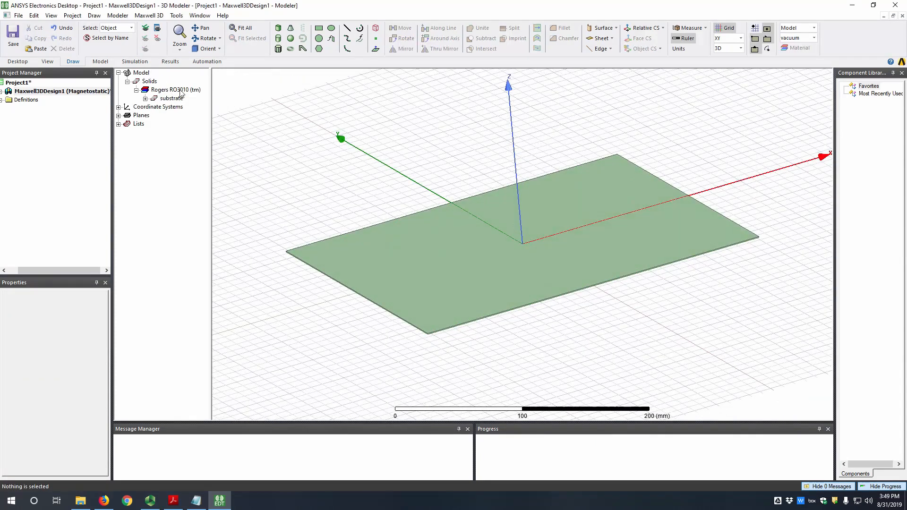
mouse_move(287, 349)
left_mouse_down("alt")
mouse_move(471, 290)
mouse_move(486, 298)
left_mouse_up("alt")
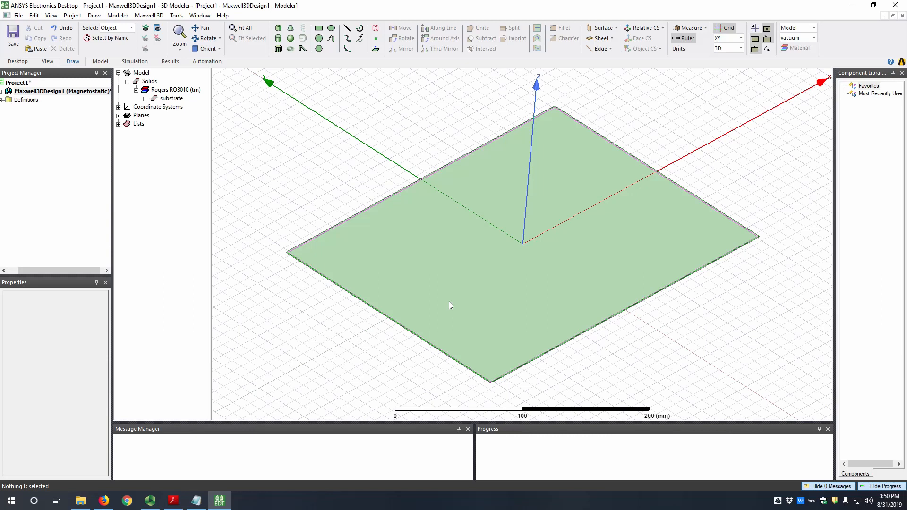
left_click_drag(449, 302, 444, 283, "alt")
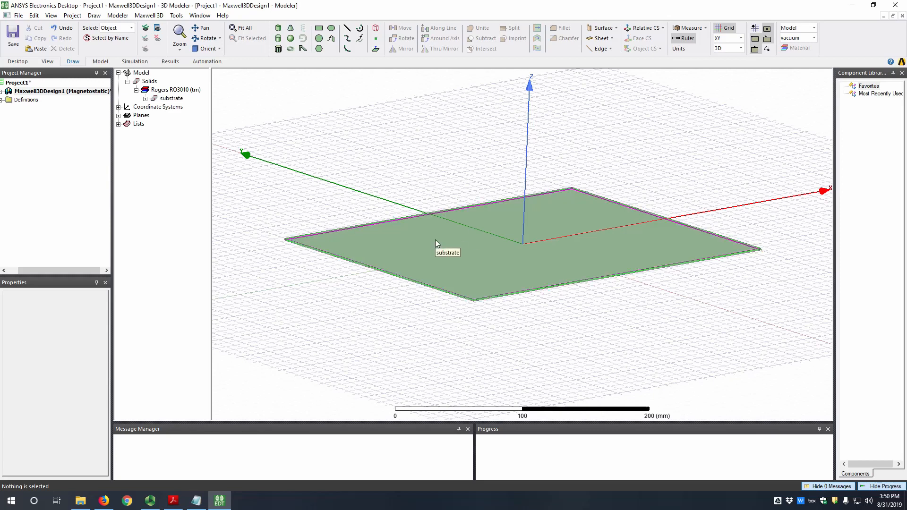
left_click(533, 252)
left_click_drag(504, 374, 533, 318, "alt")
left_click(541, 324)
left_click_drag(518, 260, 516, 279, "alt")
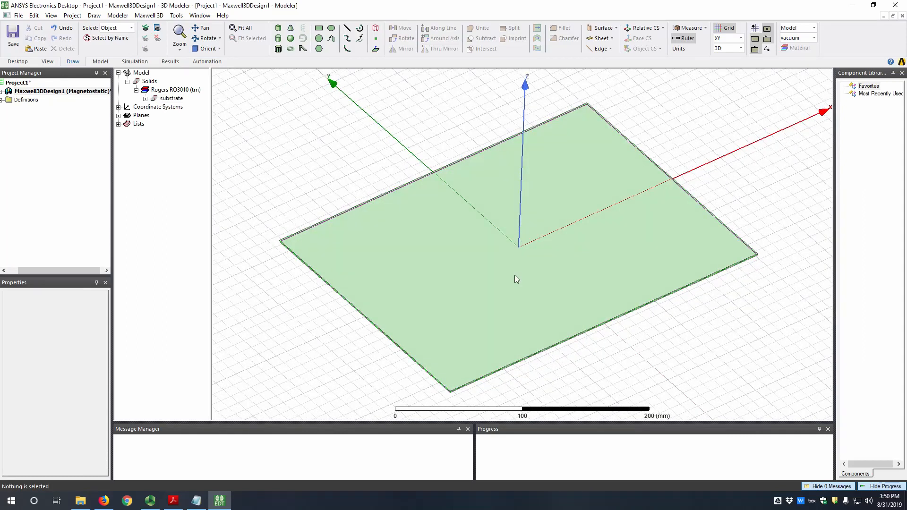
Step: Sweep the substrate's top face along its normal by 17.5 um
key("f")
left_click(514, 275)
left_click_drag(514, 275, 423, 291, "alt")
scroll(392, 250, "up", 6)
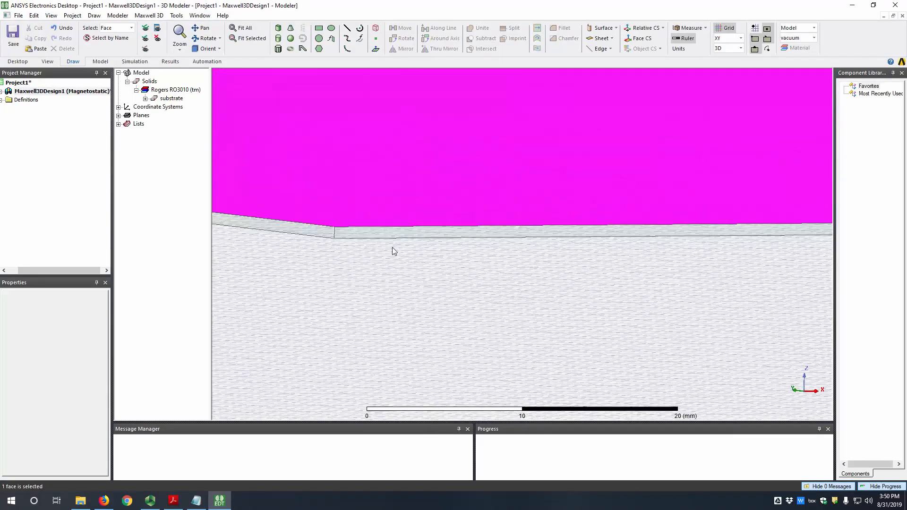
key("ctrl+d")
left_click_drag(448, 205, 452, 277, "alt")
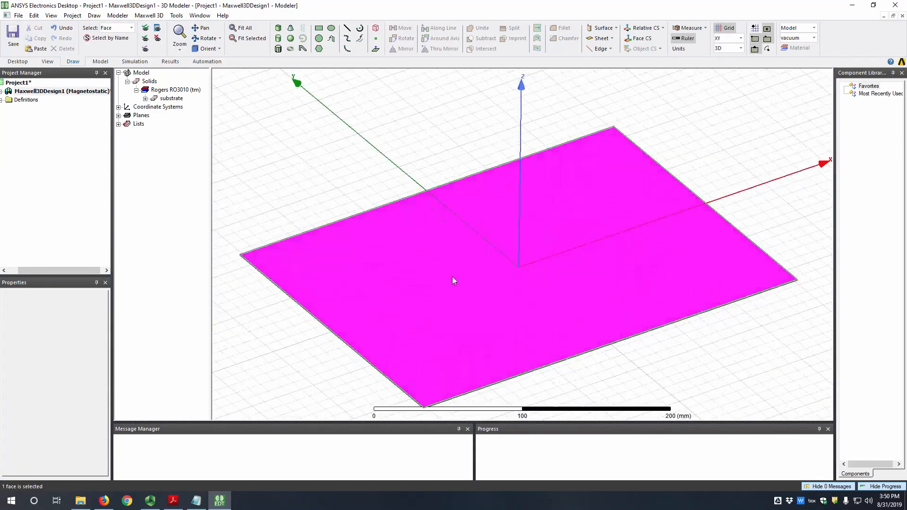
right_click(535, 273)
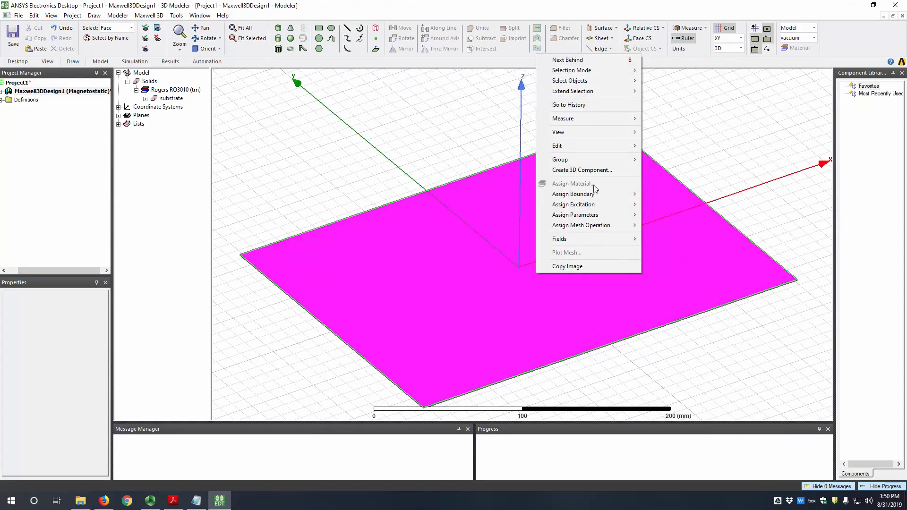
mouse_move(605, 144)
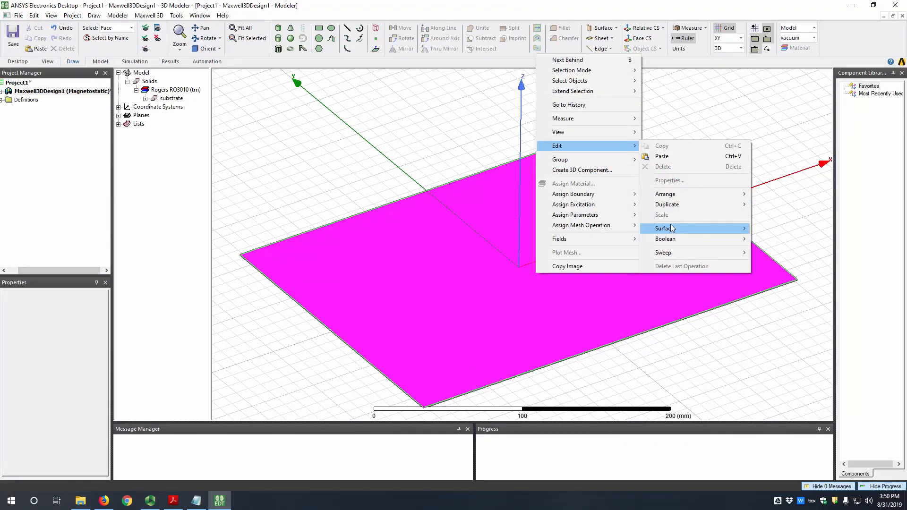
mouse_move(670, 228)
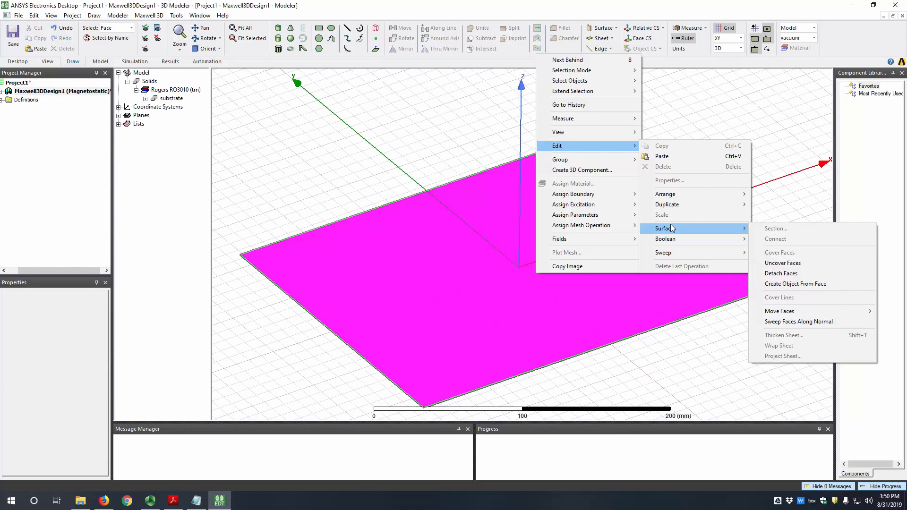
left_click(819, 323)
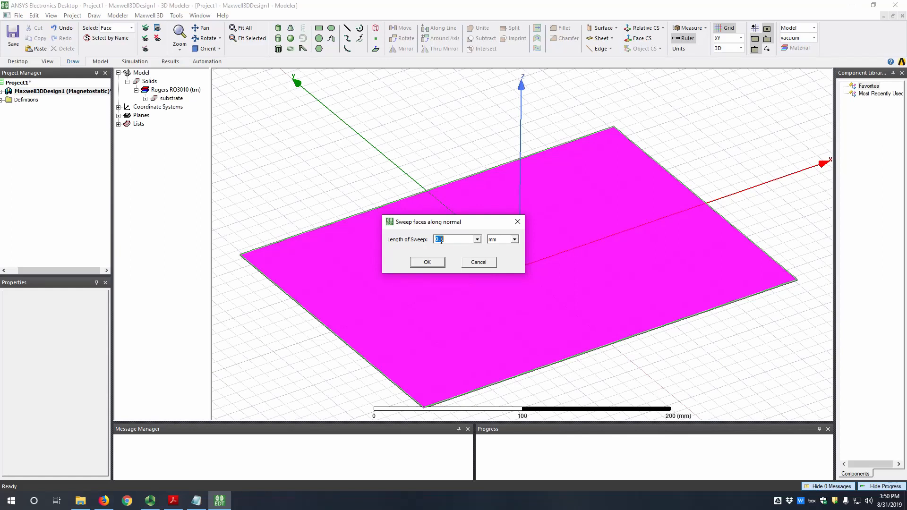
left_click(511, 240)
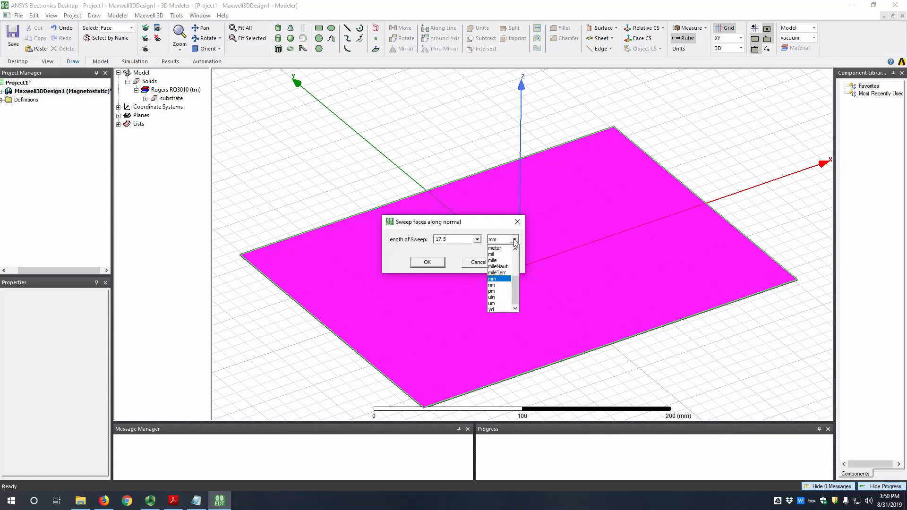
left_click(501, 303)
left_click(427, 262)
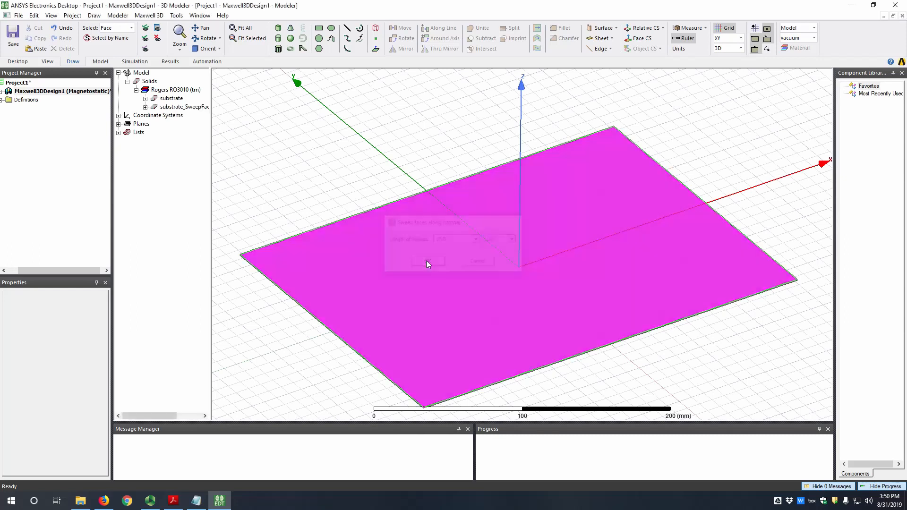
Step: Examine the thin swept layer up close at a substrate corner, checking that it selects as a separate object
scroll(407, 378, "up", 4)
left_click_drag(410, 363, 495, 339, "alt")
scroll(501, 345, "up", 8)
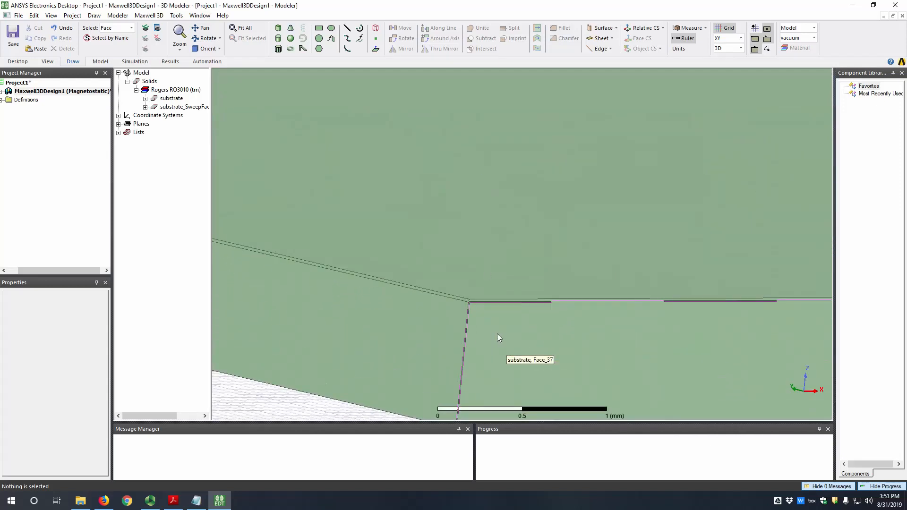
scroll(497, 334, "up", 6)
key("o")
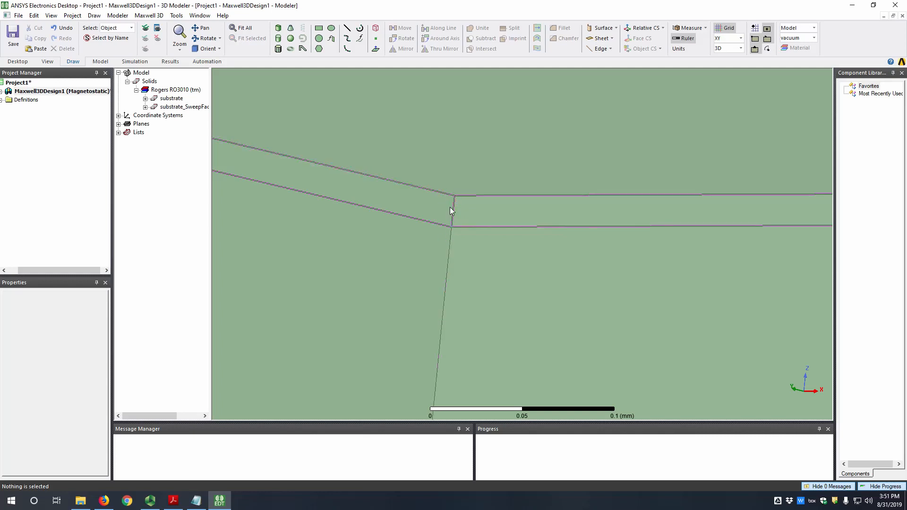
left_click(458, 270)
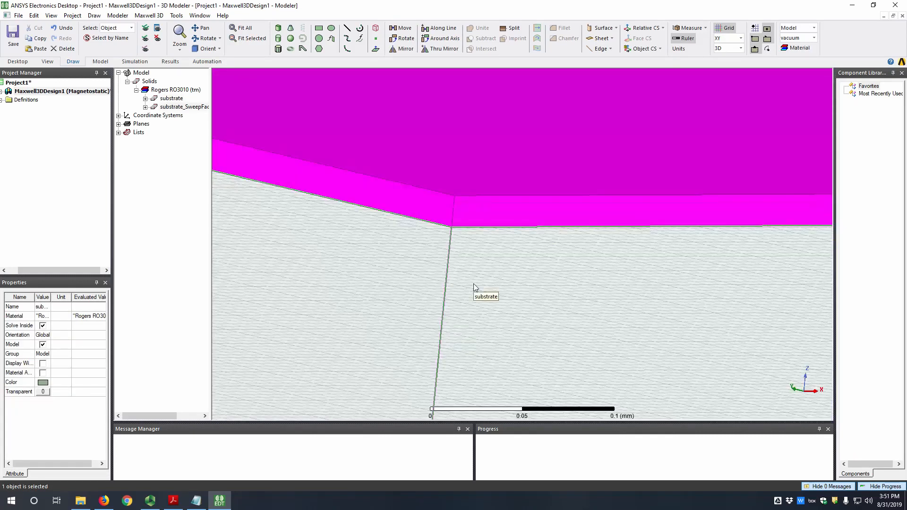
key("ctrl+d")
left_click(469, 297)
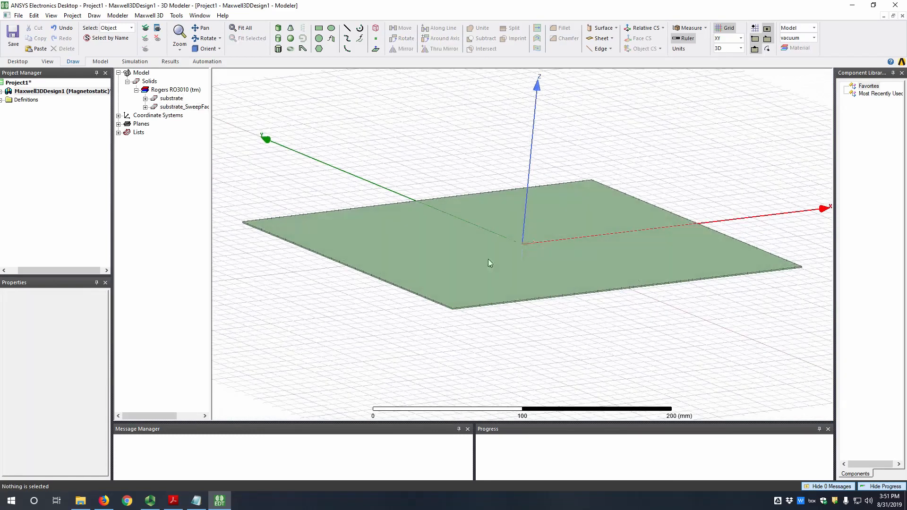
Step: Rename the swept layer as top and assign it the material copper
left_click(171, 107)
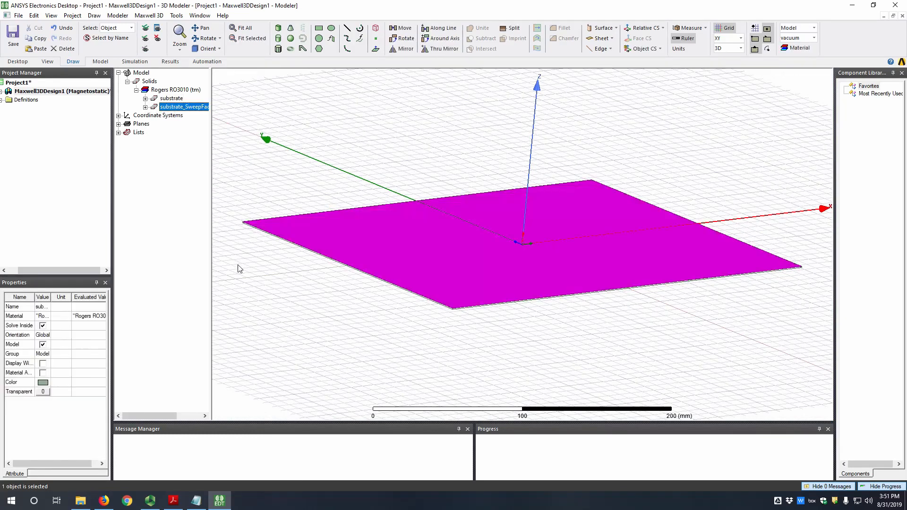
double_click(183, 108)
left_click(384, 199)
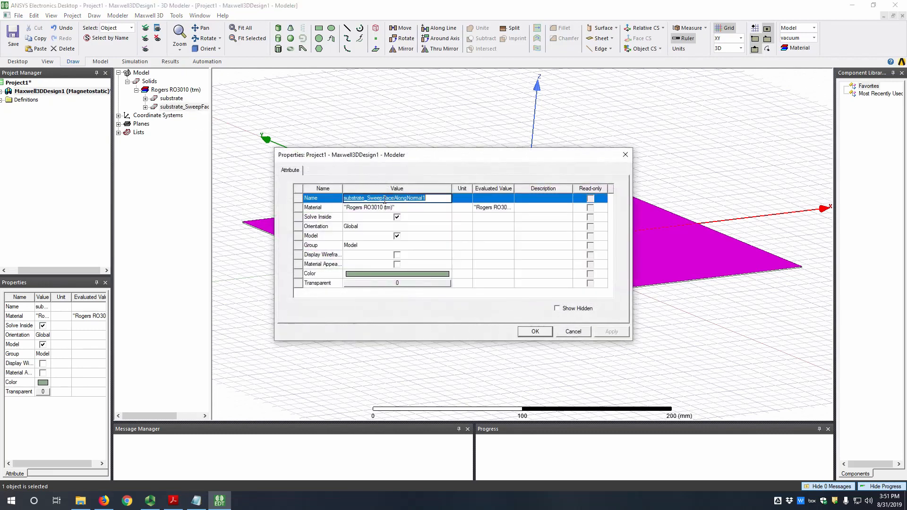
type("top")
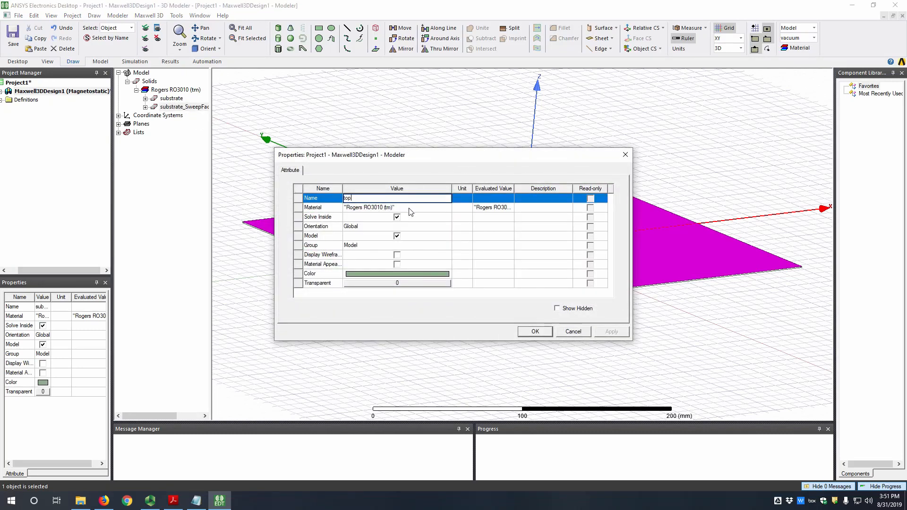
left_click(411, 212)
left_click(409, 220)
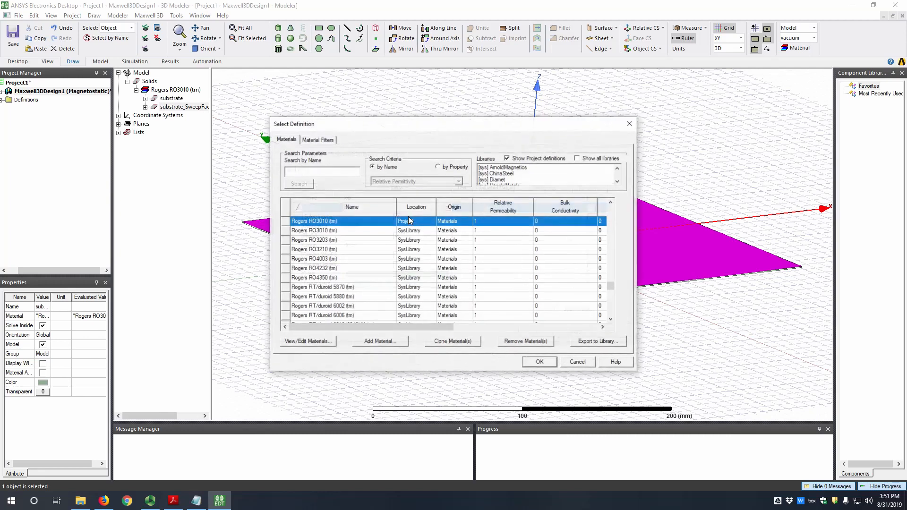
type("copper")
left_click(538, 362)
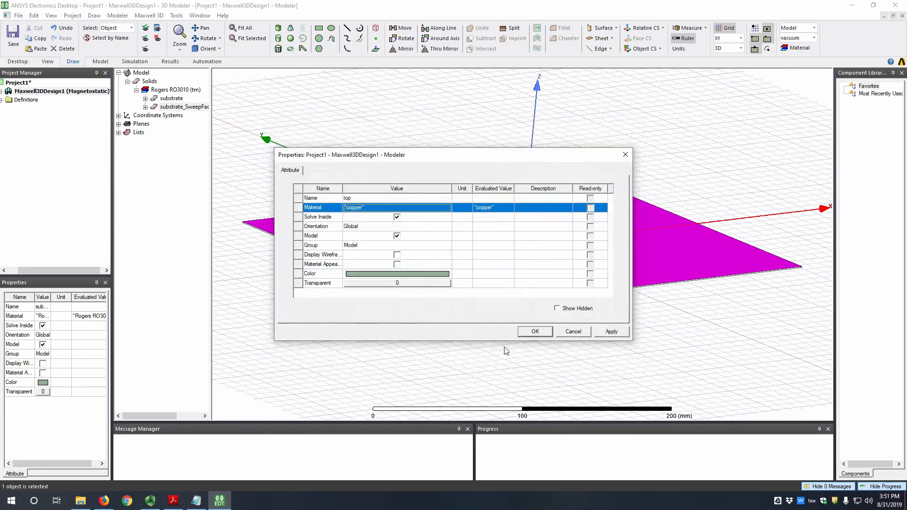
left_click(528, 331)
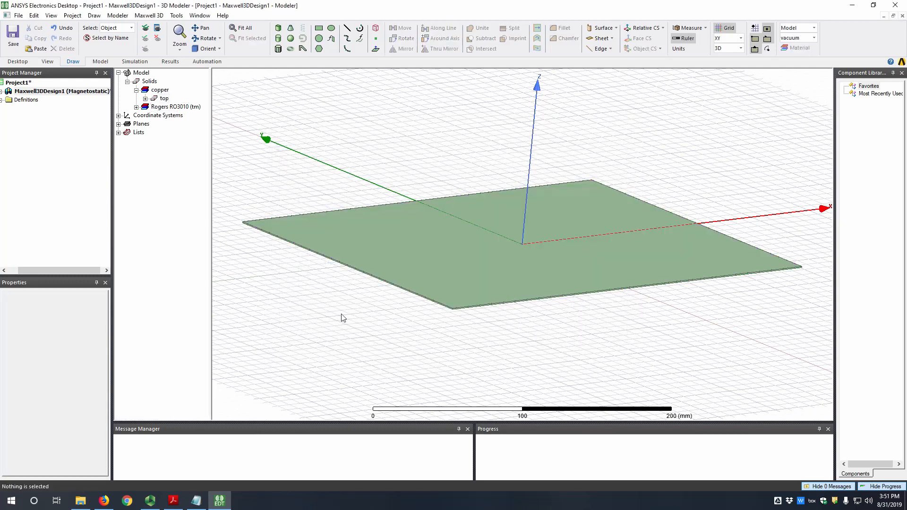
Step: Sweep the substrate's bottom face along its normal by 17.5 um
left_click_drag(492, 328, 516, 289, "alt")
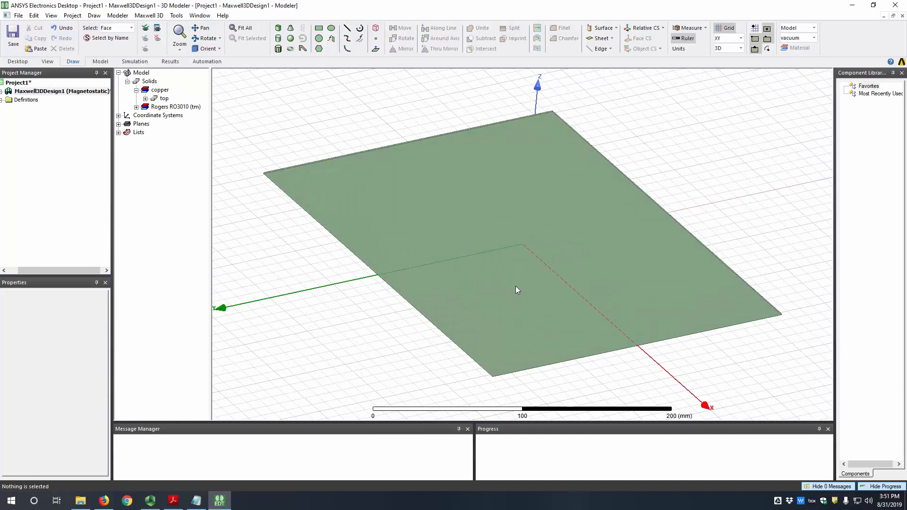
left_click(516, 287)
right_click(507, 256)
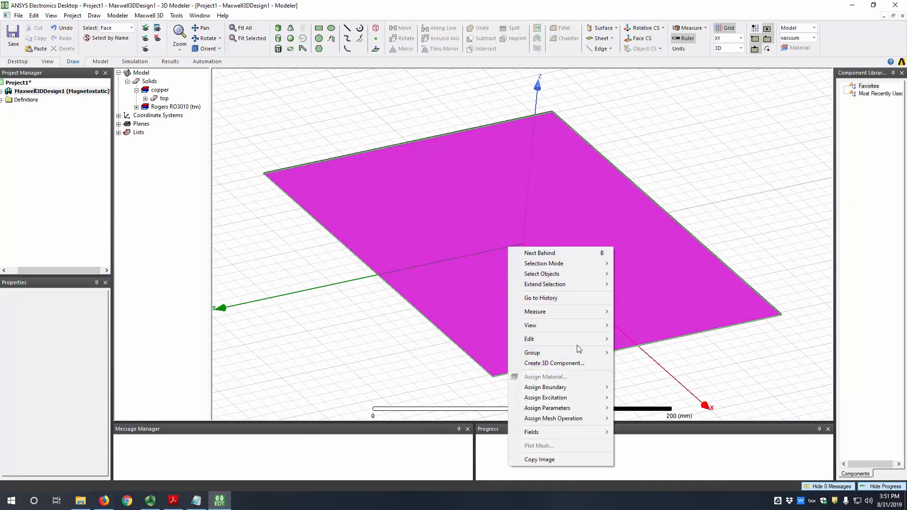
mouse_move(589, 339)
mouse_move(657, 420)
left_click(775, 387)
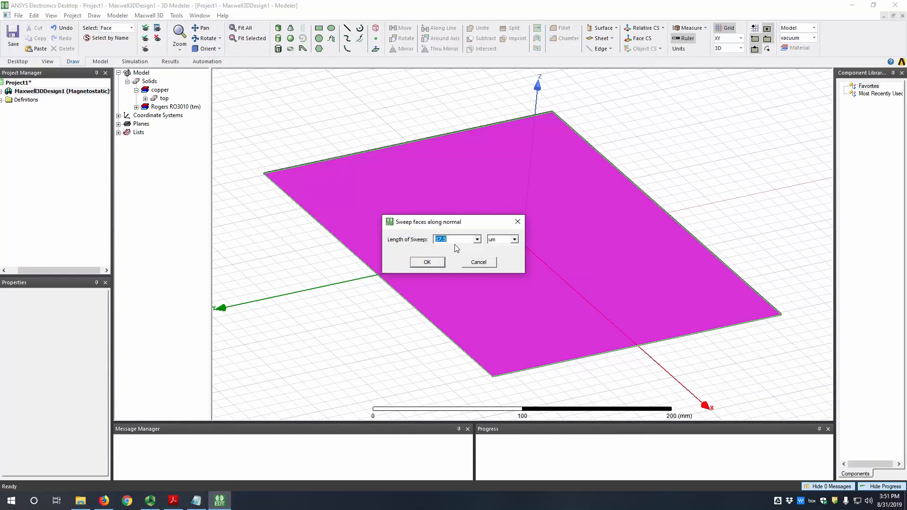
left_click(428, 263)
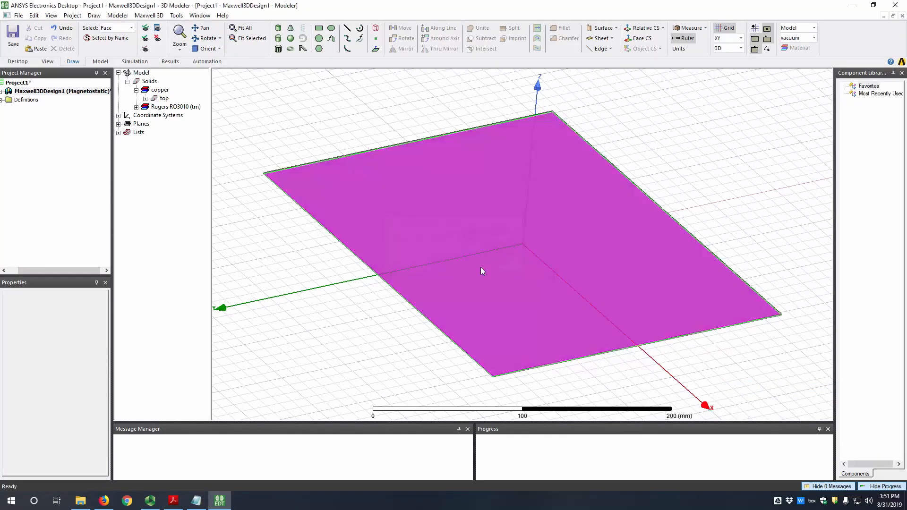
middle_click_drag(609, 230, 548, 313)
left_click(548, 313)
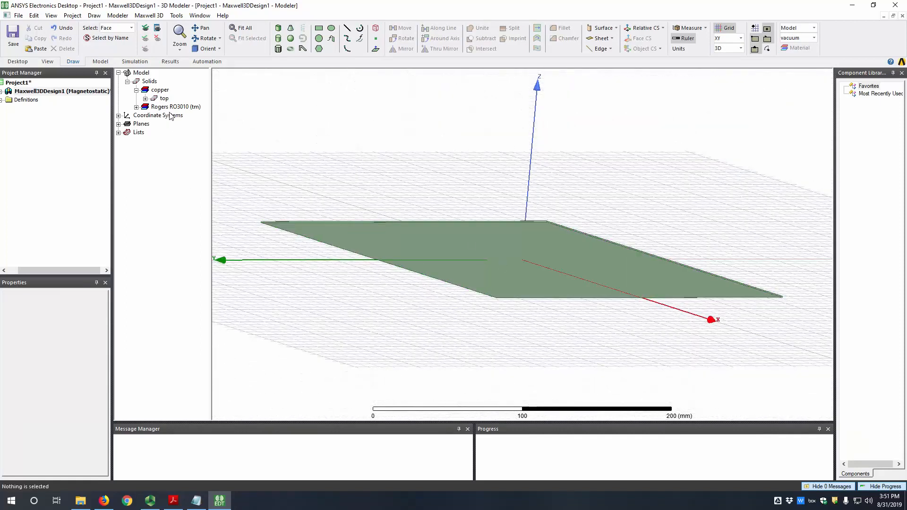
Step: Rename the new swept layer under the substrate as bottom and assign it the material copper
left_click(136, 107)
double_click(175, 124)
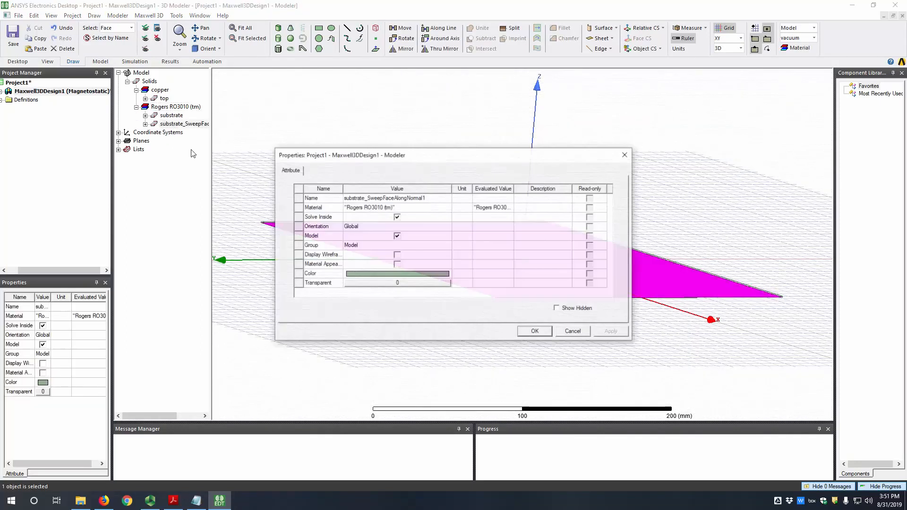
left_click(413, 199)
type("bottom")
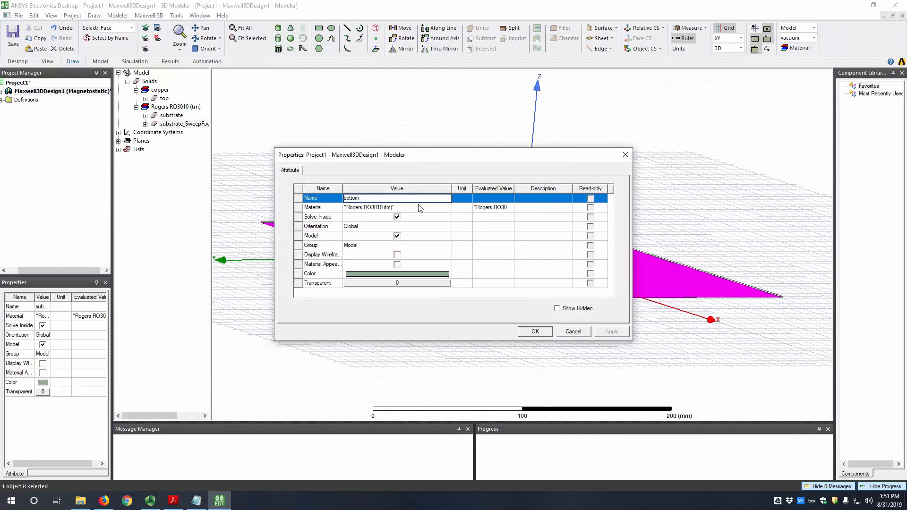
left_click(419, 207)
left_click(416, 207)
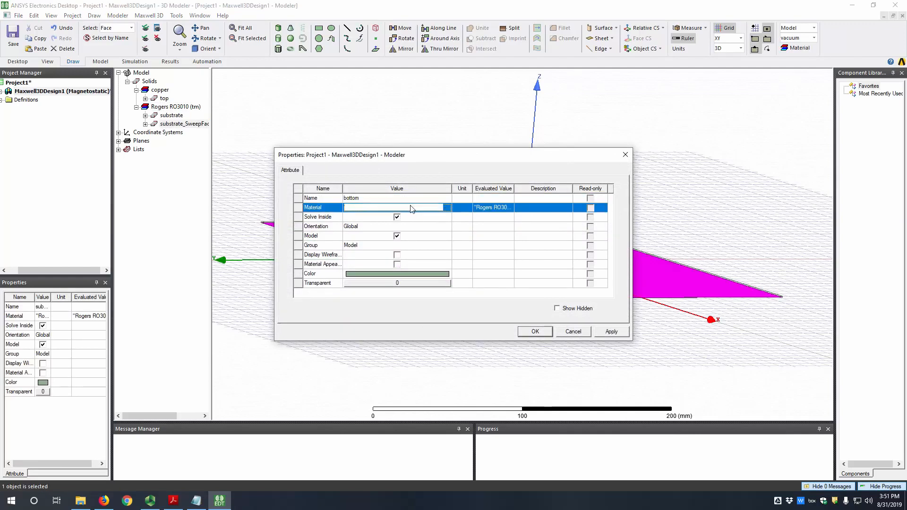
left_click(406, 235)
left_click(535, 331)
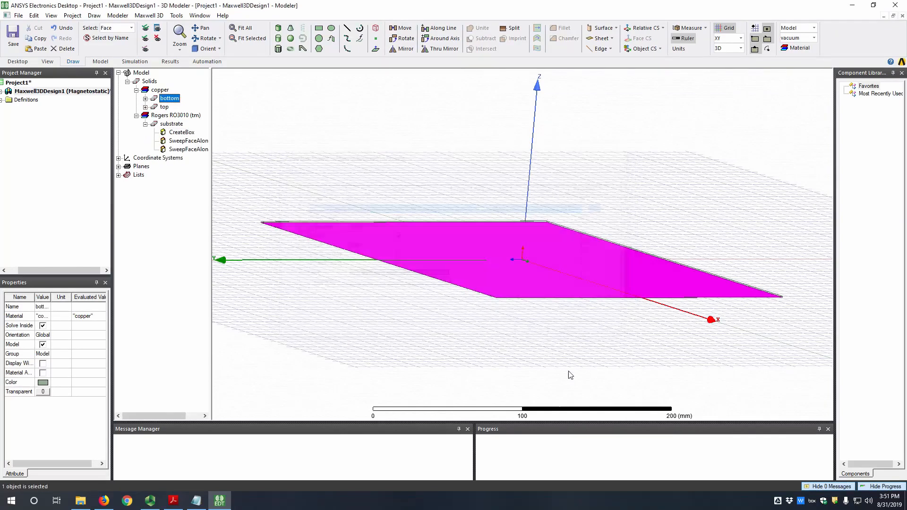
left_click(483, 297)
Step: Set the substrate's display color to bright green (RGB 0, 255, 64)
middle_click_drag(539, 282, 516, 295)
middle_click_drag(516, 295, 509, 303)
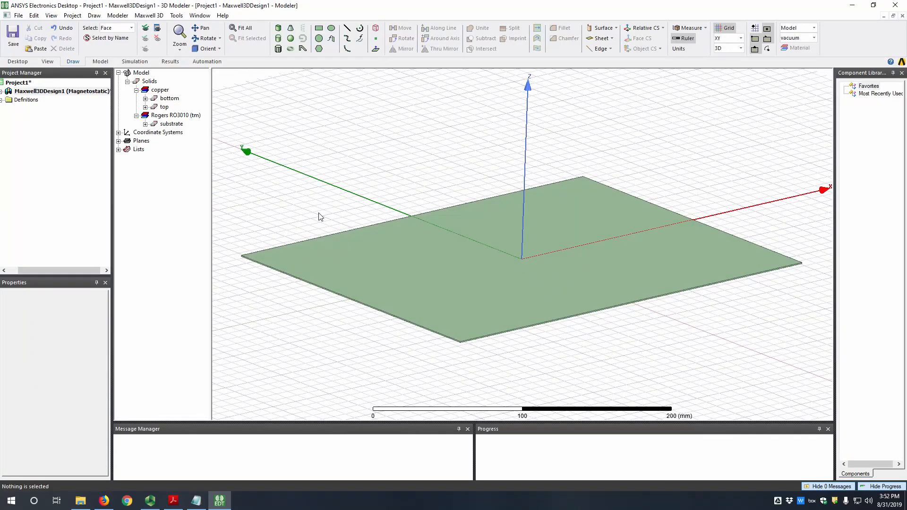
double_click(171, 124)
left_click(384, 278)
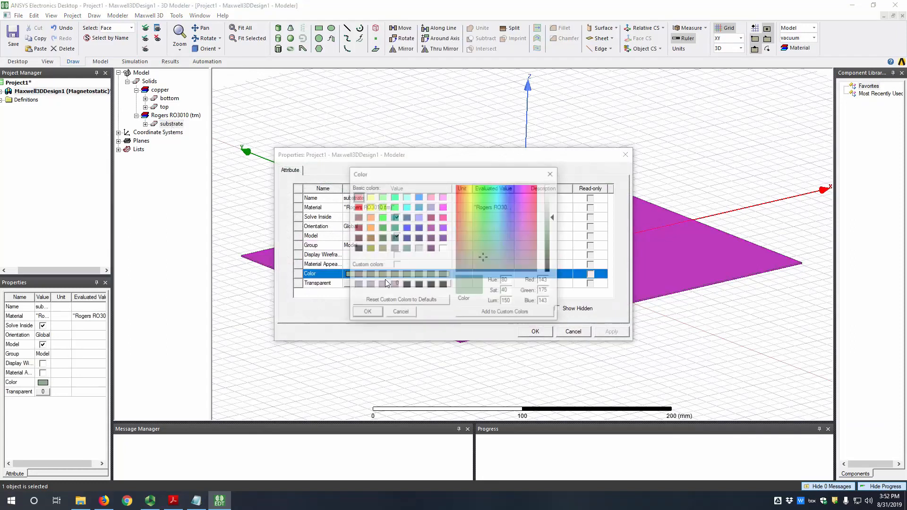
left_click(394, 207)
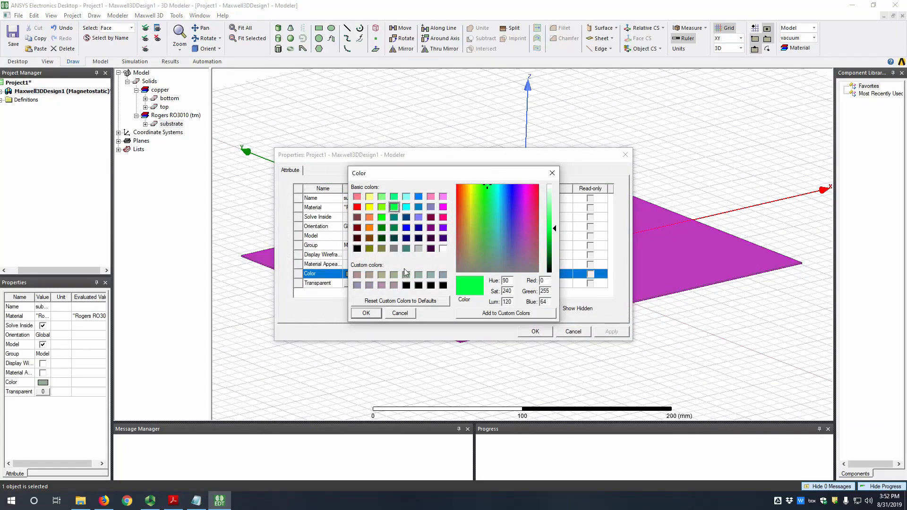
left_click(367, 314)
left_click(535, 331)
left_click(601, 344)
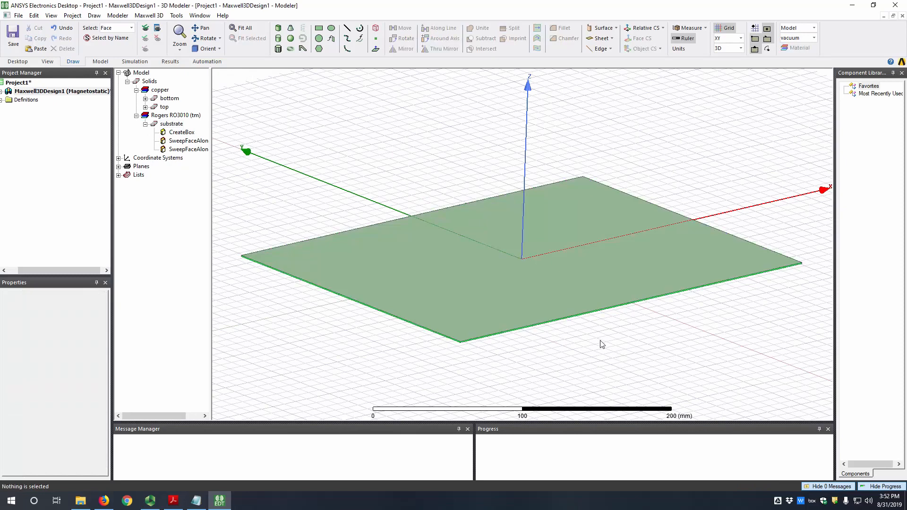
Step: Set the display color of the bottom copper layer to dark red (RGB 128, 0, 0)
scroll(486, 297, "up", 10)
middle_click_drag(451, 324, 463, 280)
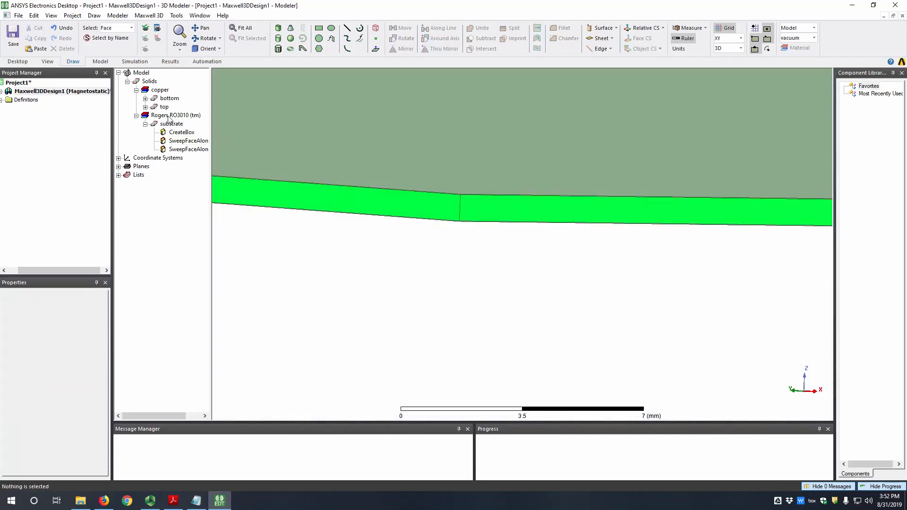
double_click(165, 99)
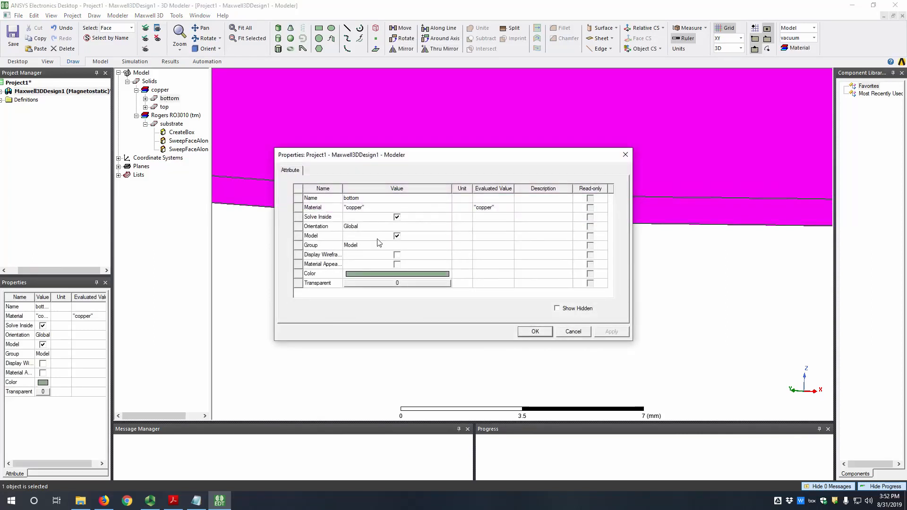
left_click(381, 275)
left_click(358, 227)
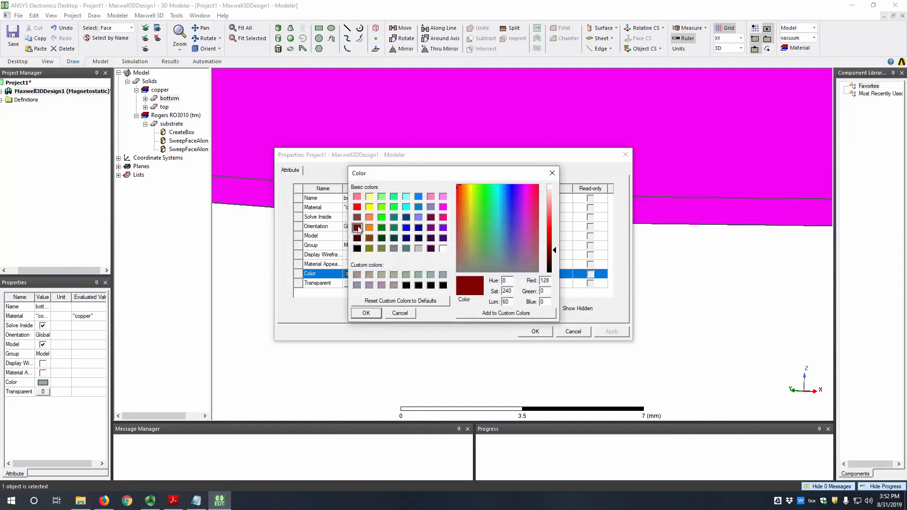
left_click(365, 313)
left_click(536, 331)
left_click_drag(612, 345, 567, 298, "alt")
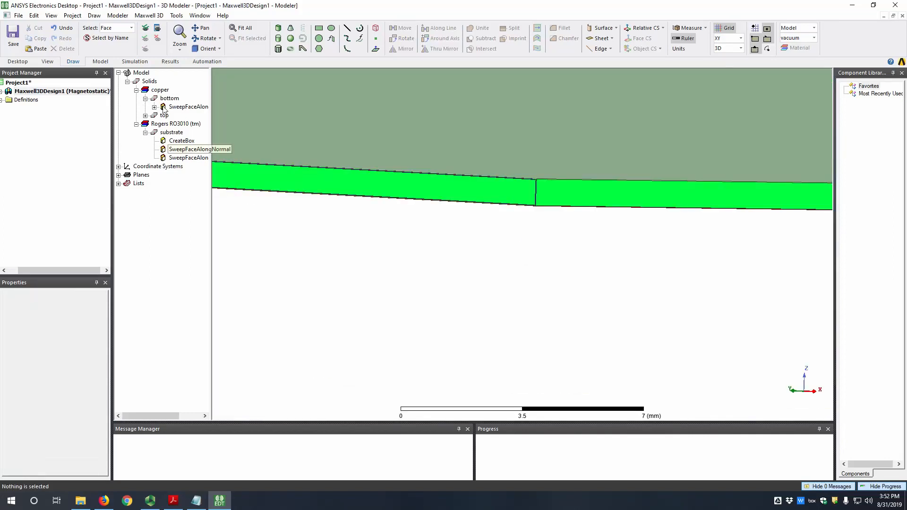
Step: Set the display color of the top copper layer to dark red (RGB 128, 0, 0)
double_click(166, 115)
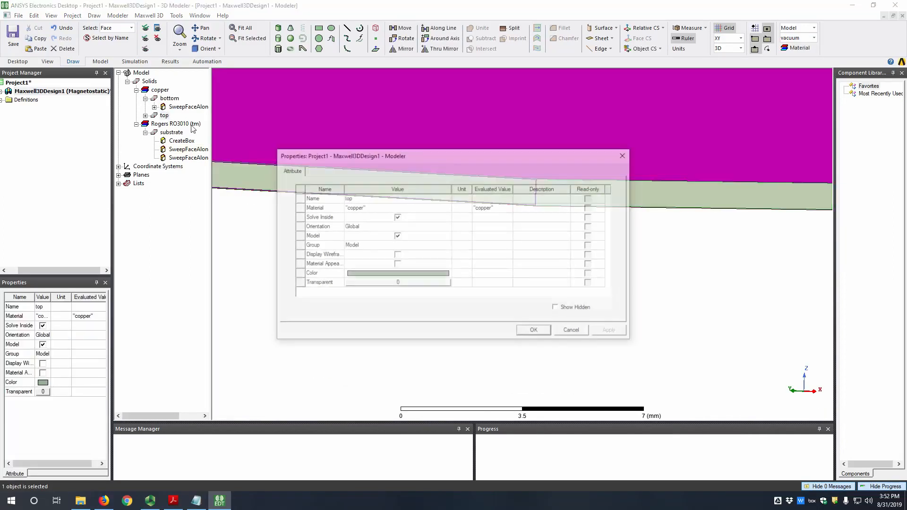
left_click(369, 273)
left_click(358, 229)
left_click(367, 313)
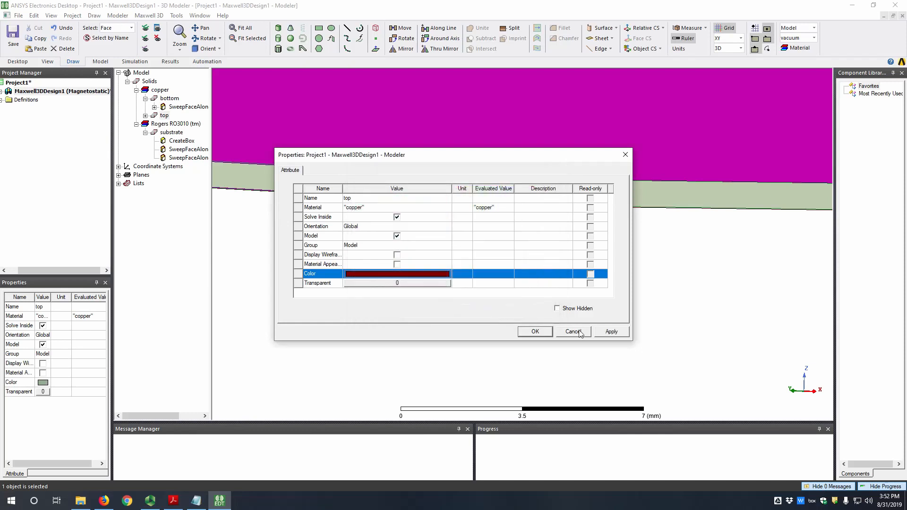
left_click(532, 331)
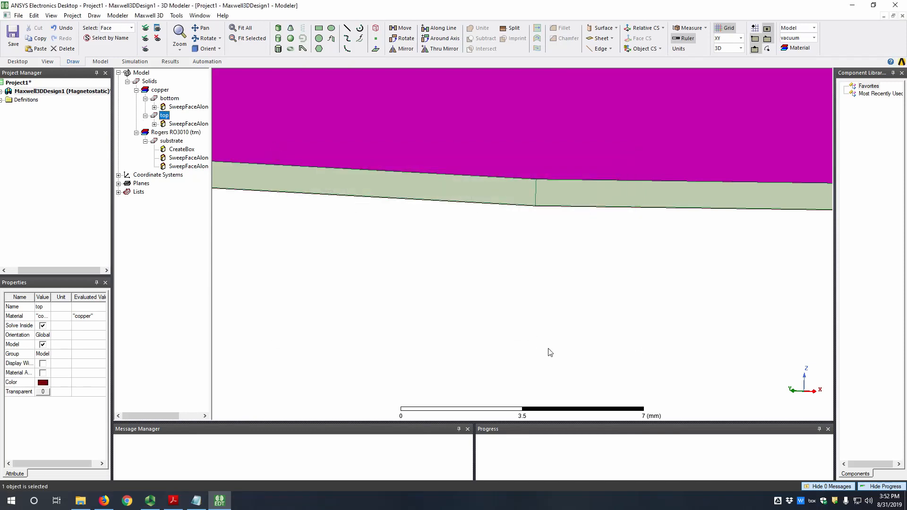
left_click(550, 352)
key("ctrl+d")
left_click_drag(517, 284, 516, 299, "alt")
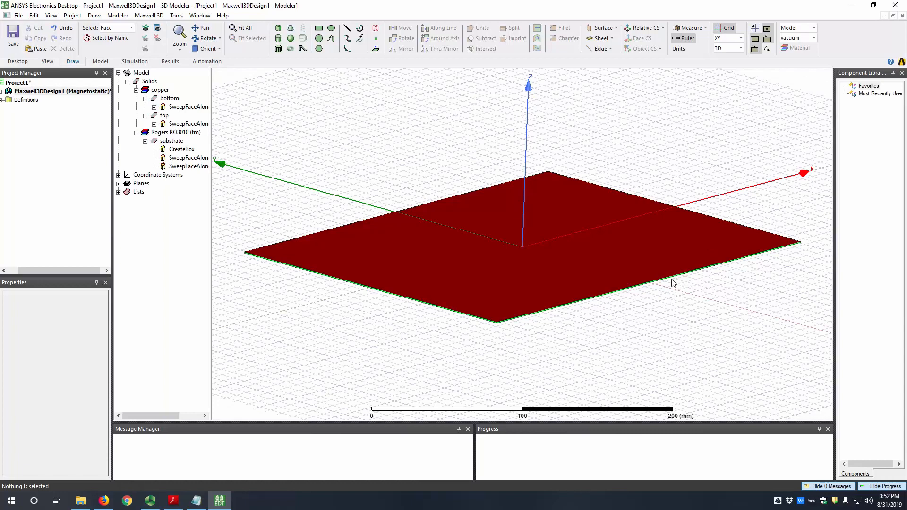
Step: Create a vacuum region around the model, padded similarly in all directions with an absolute offset of 10, and switch to object selection
left_click(376, 30)
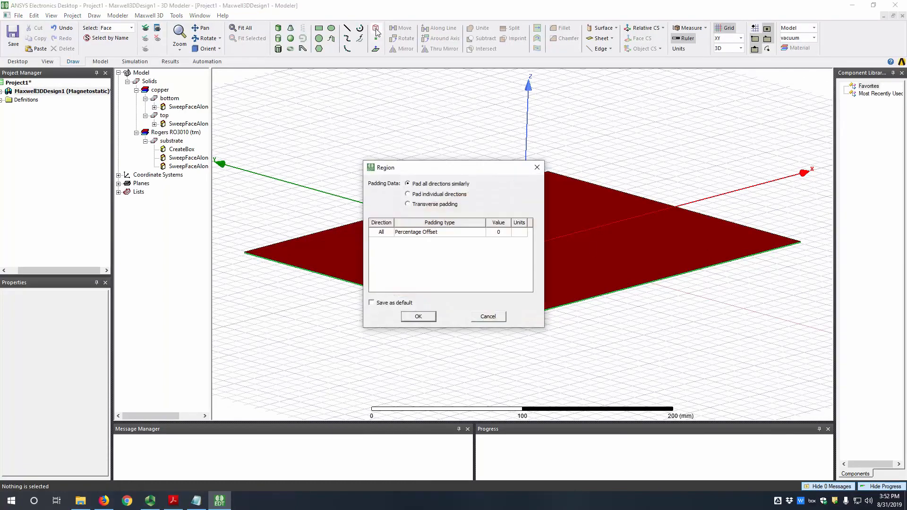
left_click(447, 234)
left_click(444, 250)
left_click(497, 232)
type("10")
left_click(419, 317)
left_click(648, 335)
middle_click_drag(568, 309, 522, 290)
key("o")
left_click(513, 282)
left_click(665, 365)
left_click(374, 361)
Step: Change the solution type of the Maxwell design to Electrostatic
left_click_drag(67, 271, 53, 272)
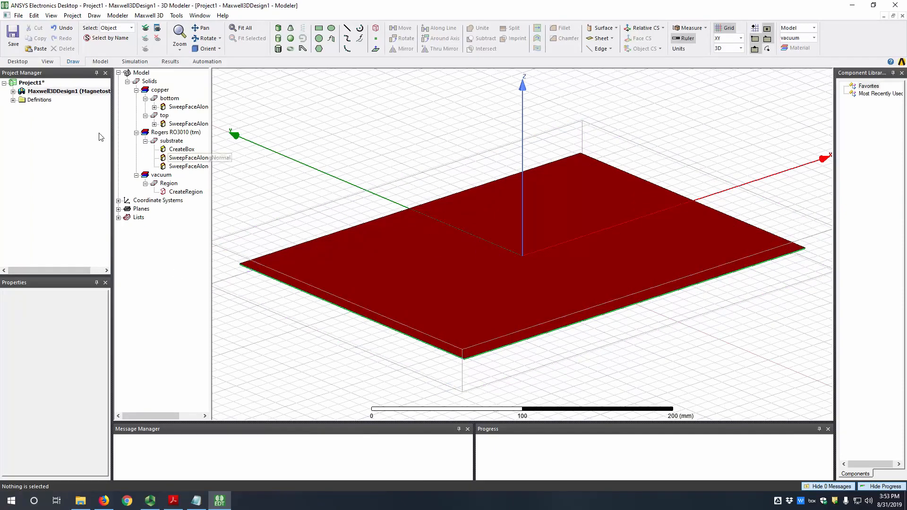
right_click(71, 92)
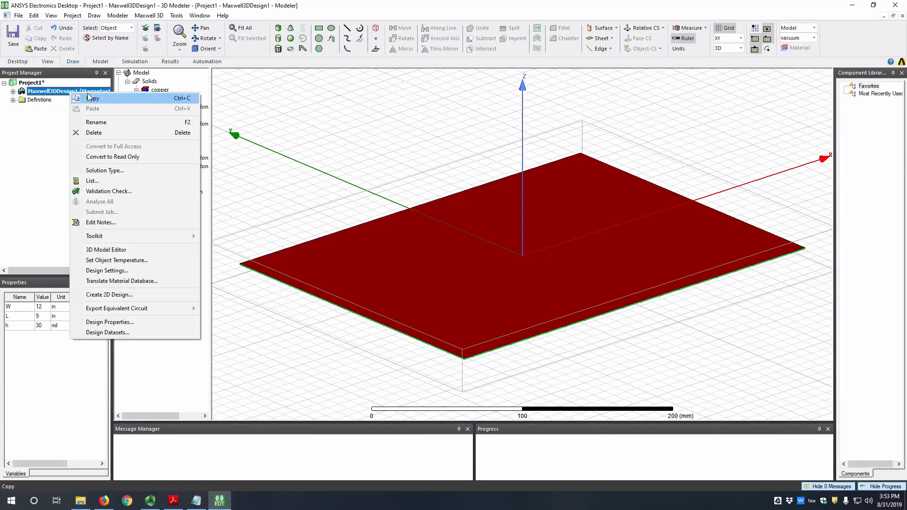
left_click(142, 170)
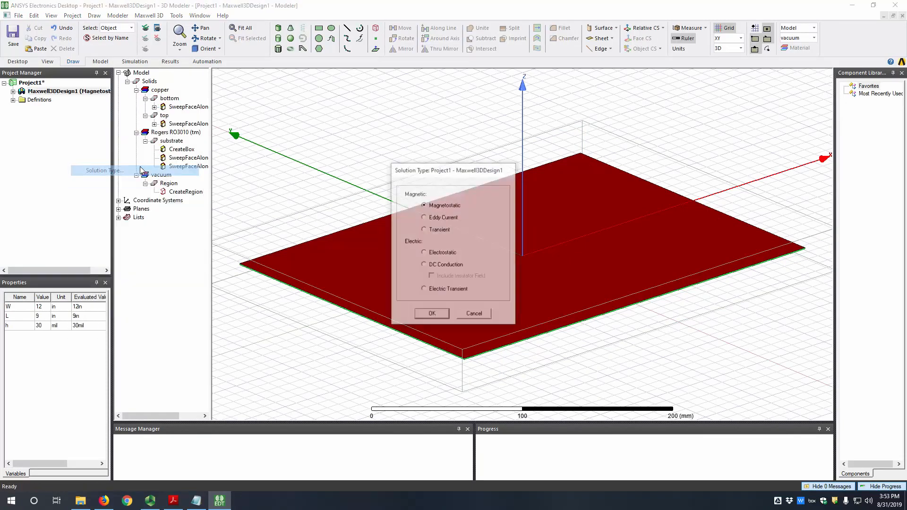
left_click(447, 256)
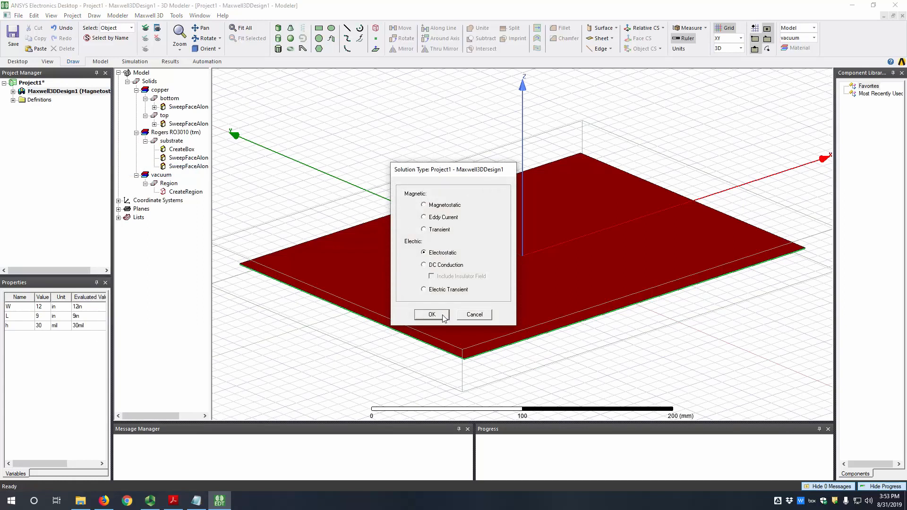
left_click(432, 315)
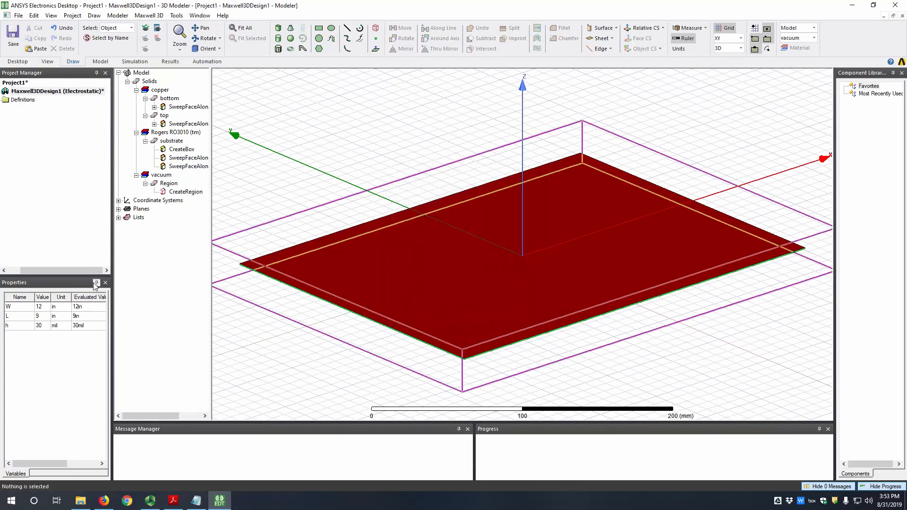
left_click_drag(54, 271, 39, 271)
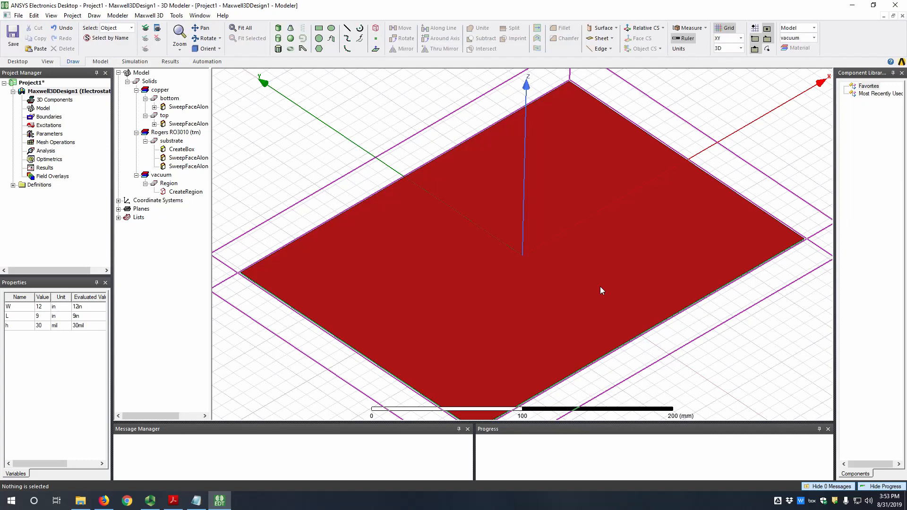
Step: Assign a voltage excitation of 1000 mV to the upper face of the top copper layer
middle_click_drag(608, 294, 628, 269)
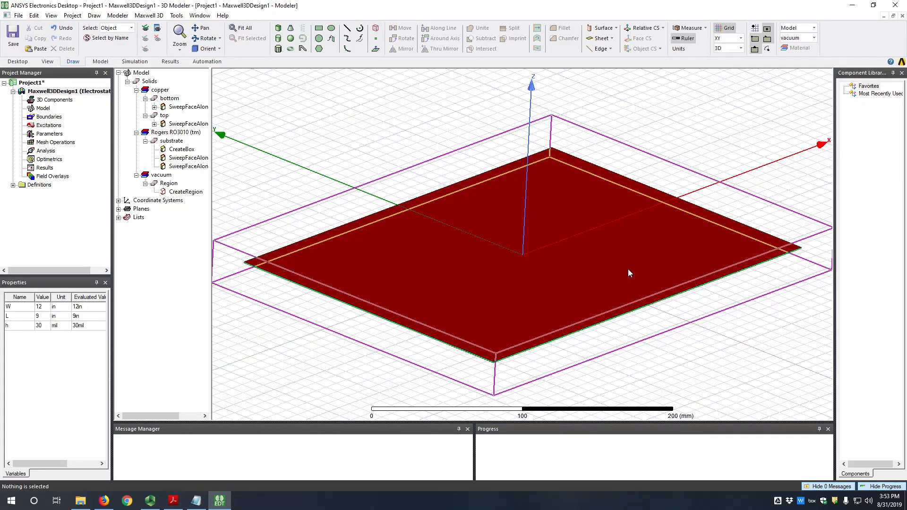
middle_click_drag(631, 268, 625, 287)
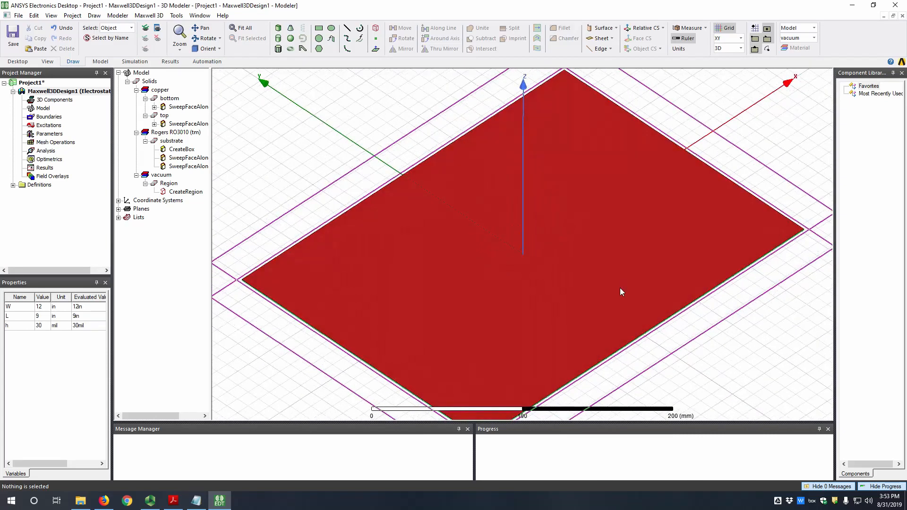
left_click(511, 273)
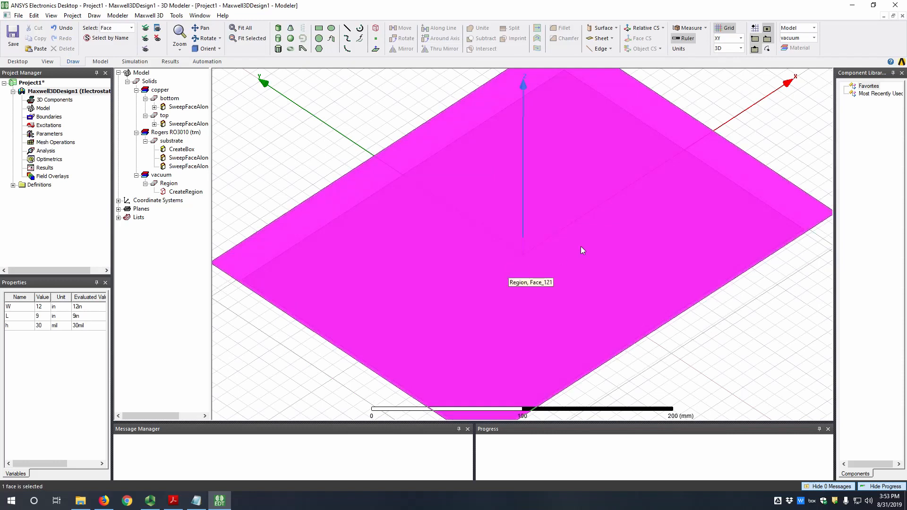
mouse_move(581, 261)
middle_mouse_down()
mouse_move(573, 215)
mouse_move(589, 266)
middle_mouse_up()
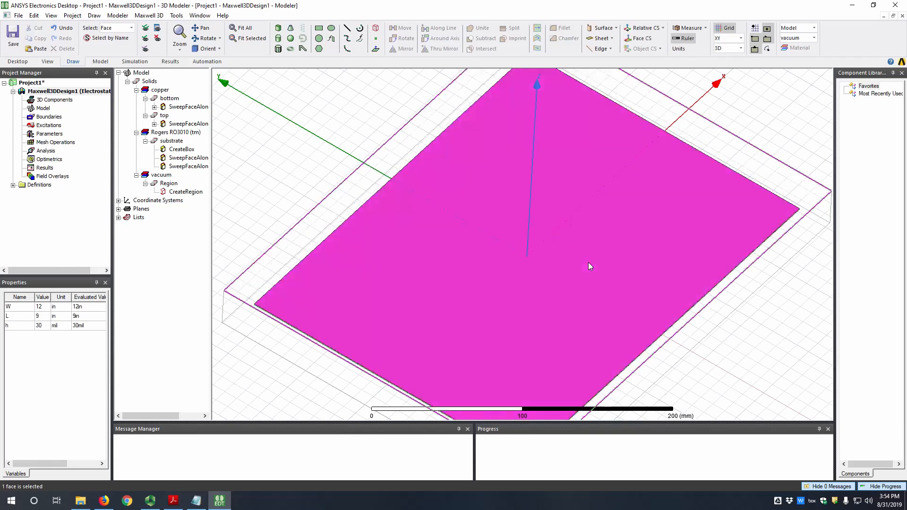
right_click(588, 264)
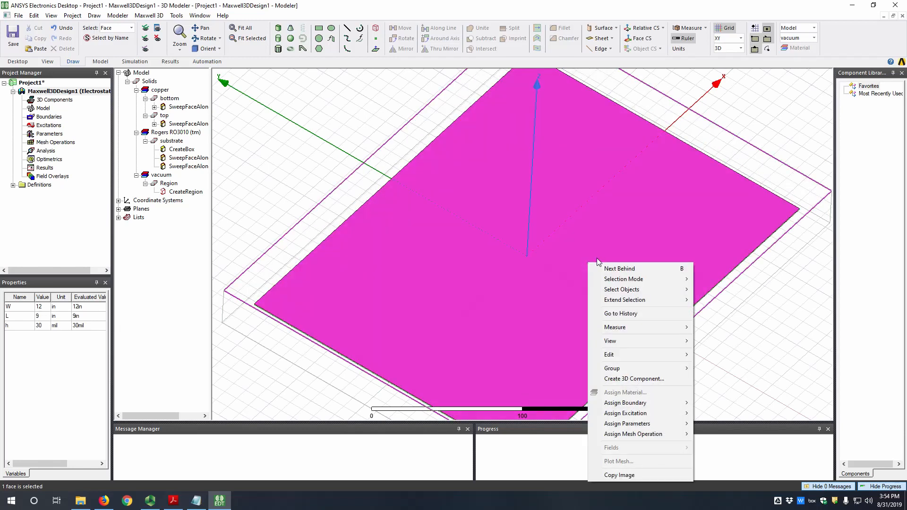
mouse_move(672, 415)
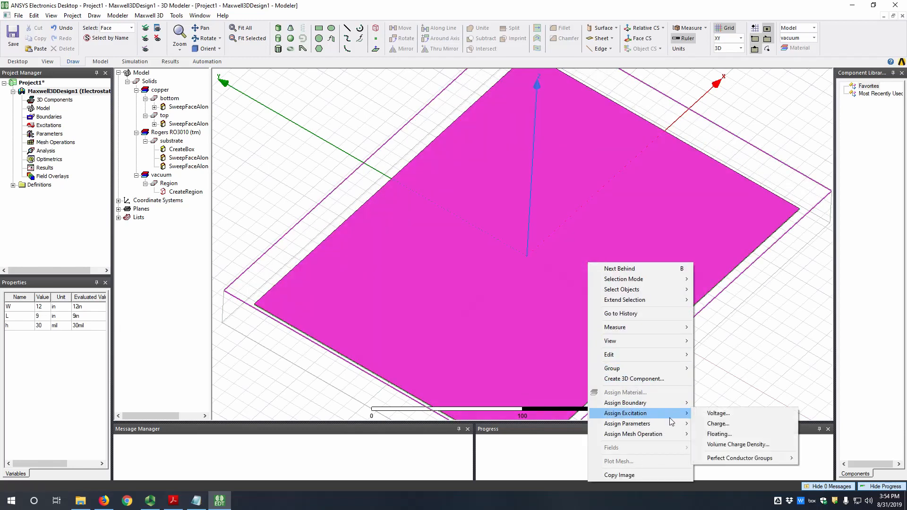
left_click(717, 413)
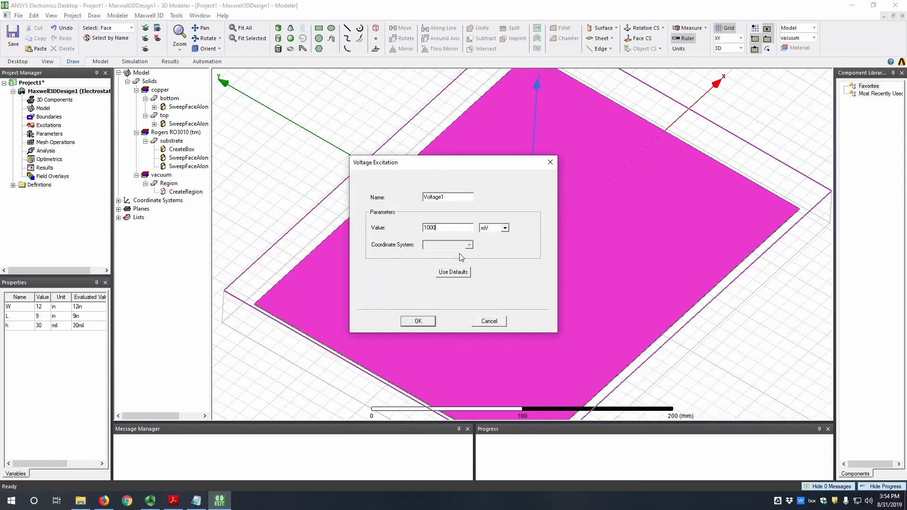
left_click(418, 321)
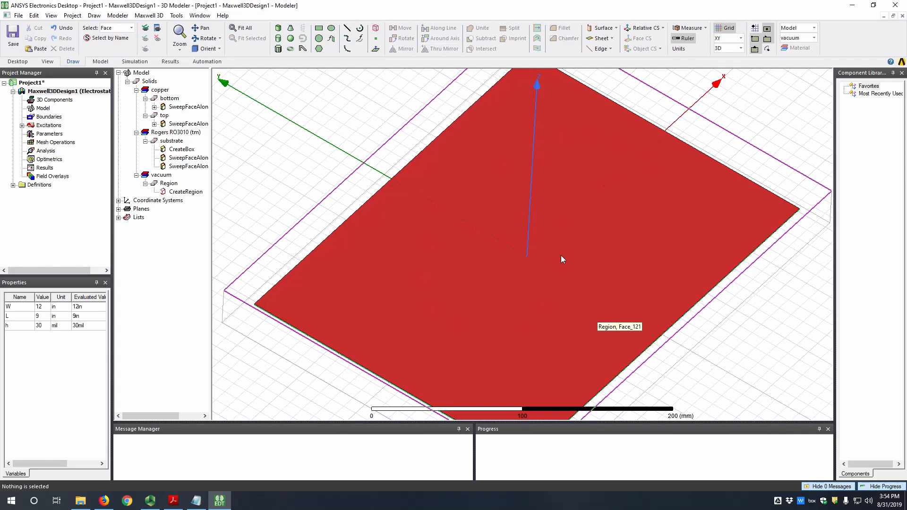
Step: Assign a second voltage excitation to the underside face of the bottom copper layer
left_click_drag(543, 280, 550, 218, "alt")
left_click(494, 221)
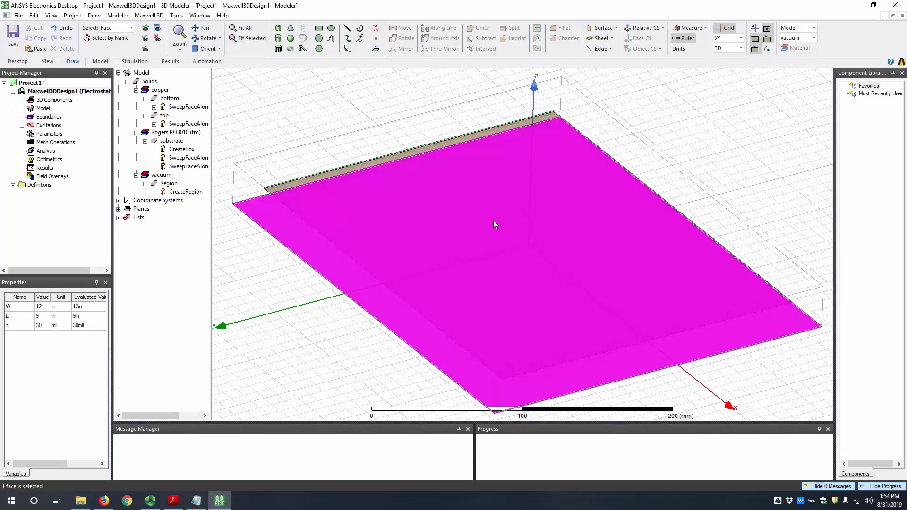
right_click(493, 223)
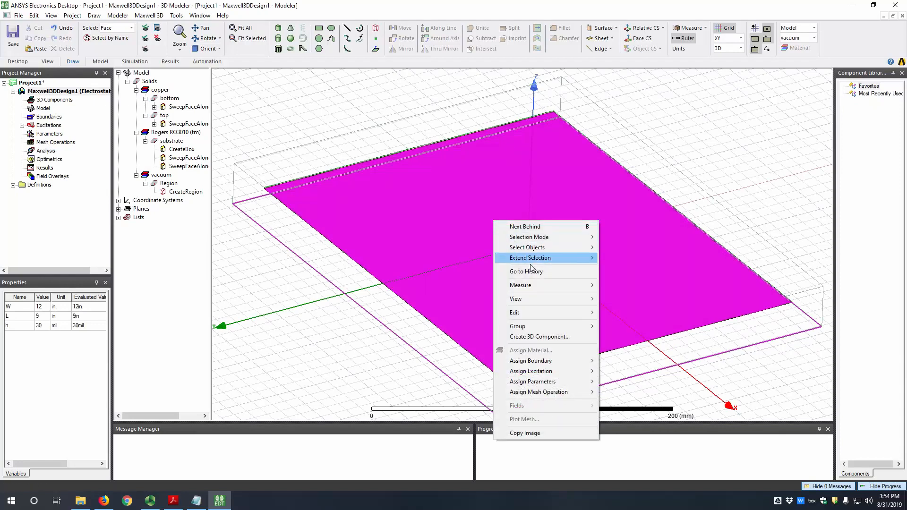
mouse_move(564, 373)
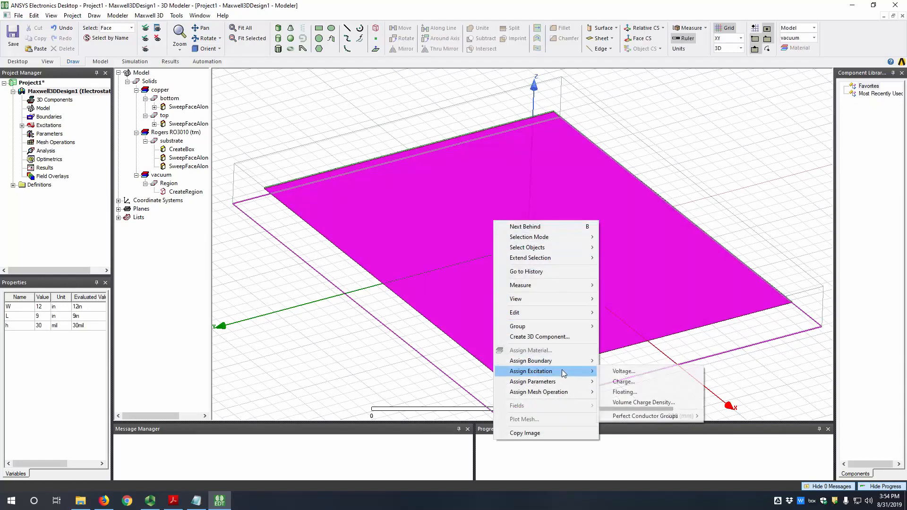
left_click(647, 373)
double_click(430, 226)
left_click(419, 323)
middle_click_drag(641, 145, 616, 222)
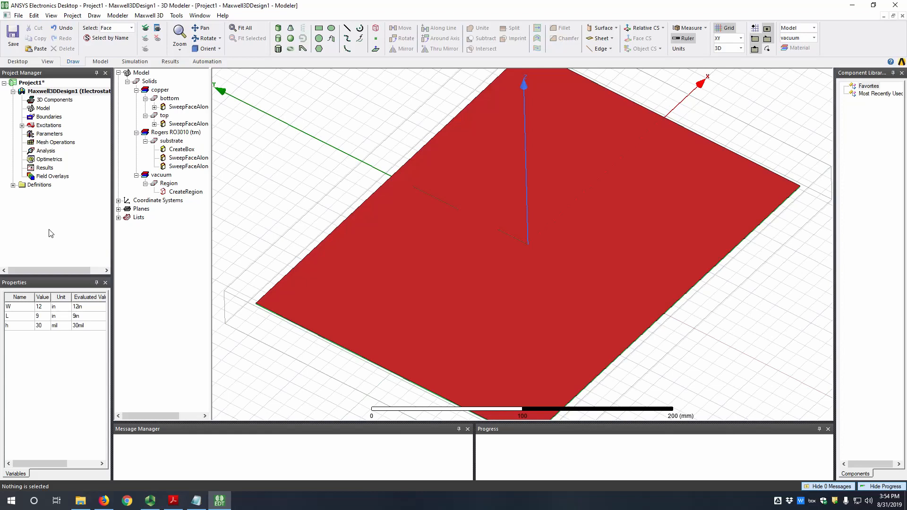
Step: Assign a matrix parameter that includes the sources Voltage1 and Voltage2
right_click(44, 136)
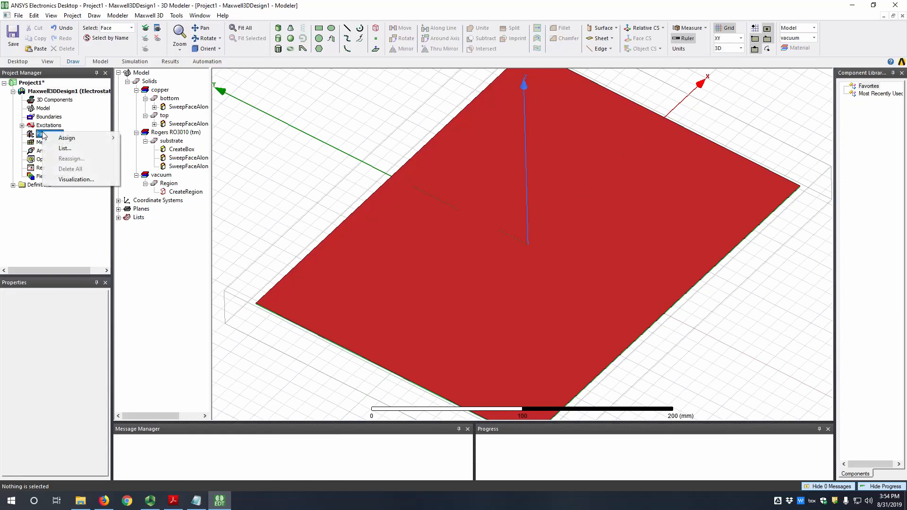
mouse_move(109, 138)
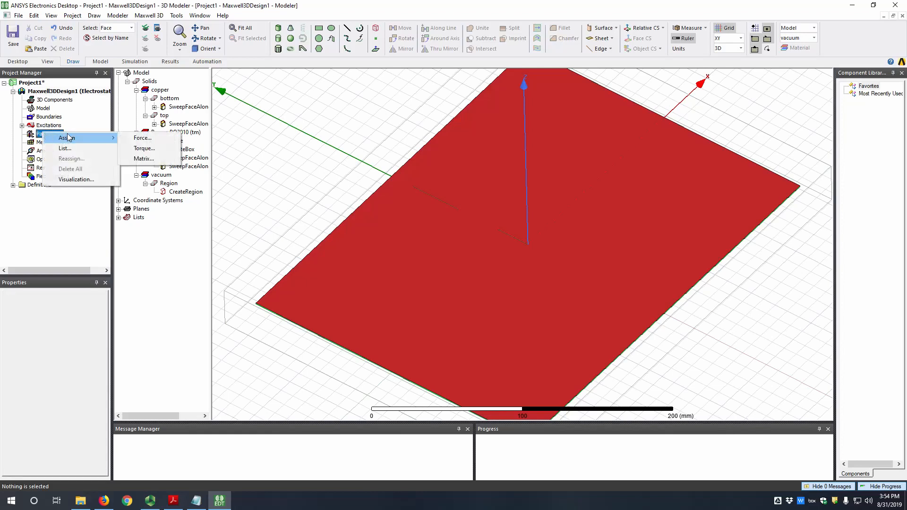
left_click(155, 159)
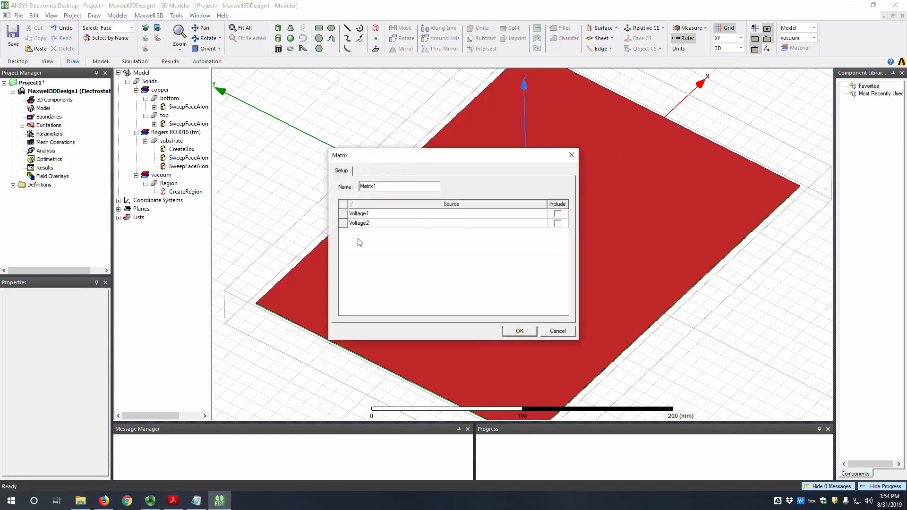
left_click(558, 214)
left_click(557, 223)
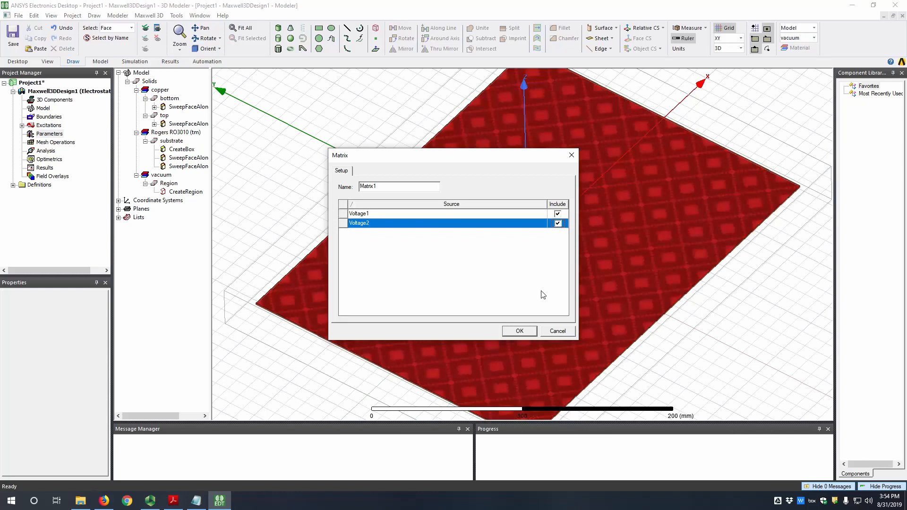
left_click(519, 331)
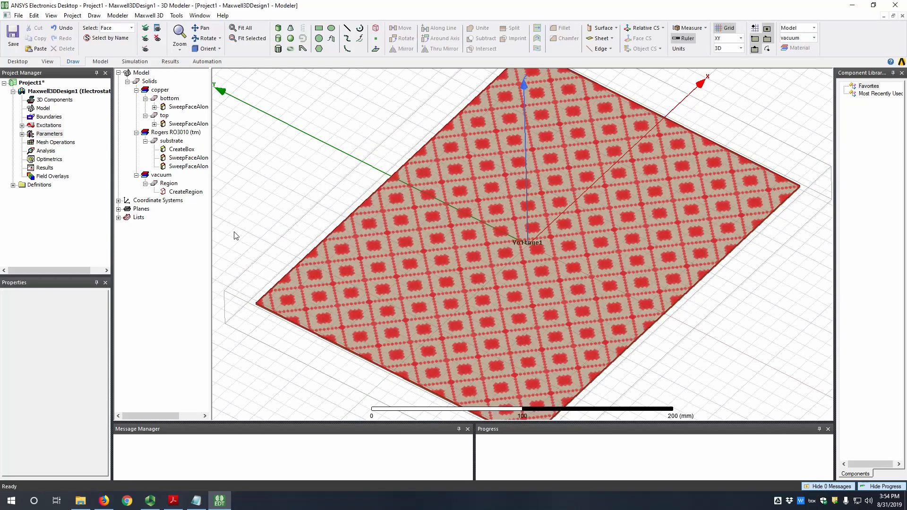
left_click(222, 274)
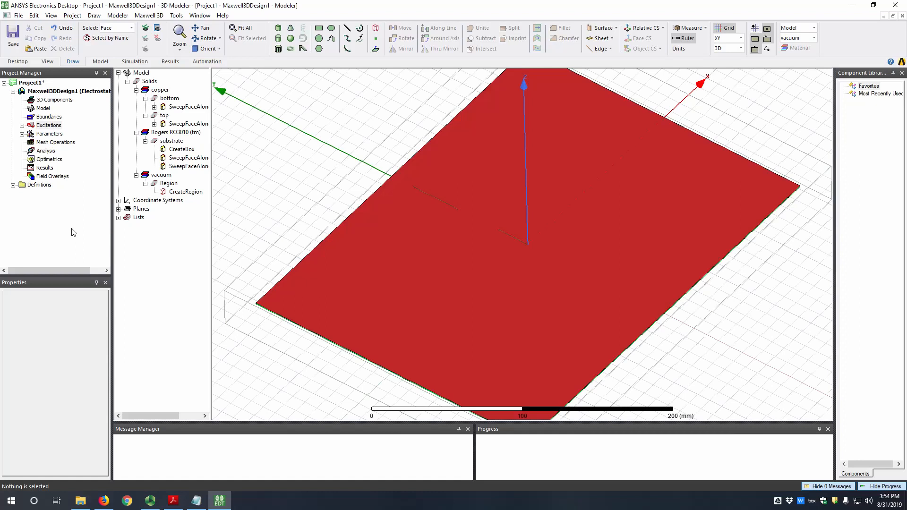
Step: Add a solution setup with a maximum of 20 passes and a percent error below 1
right_click(43, 151)
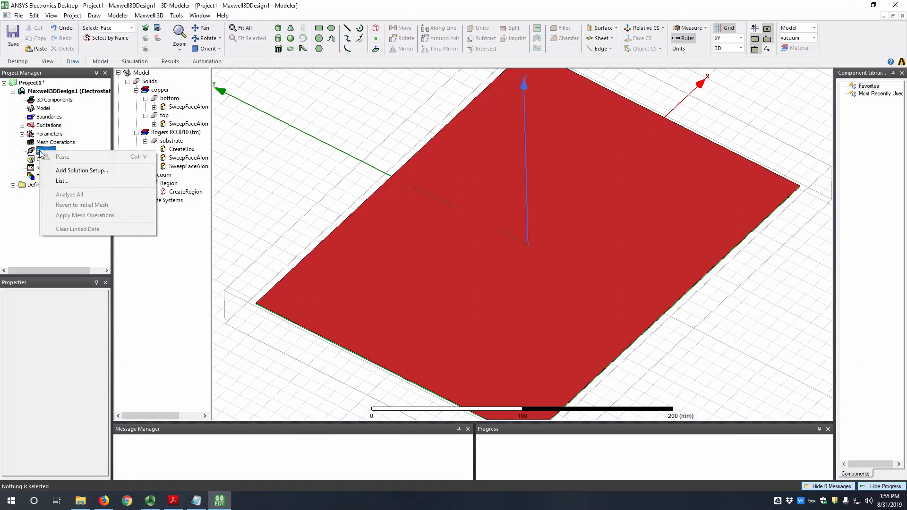
left_click(110, 172)
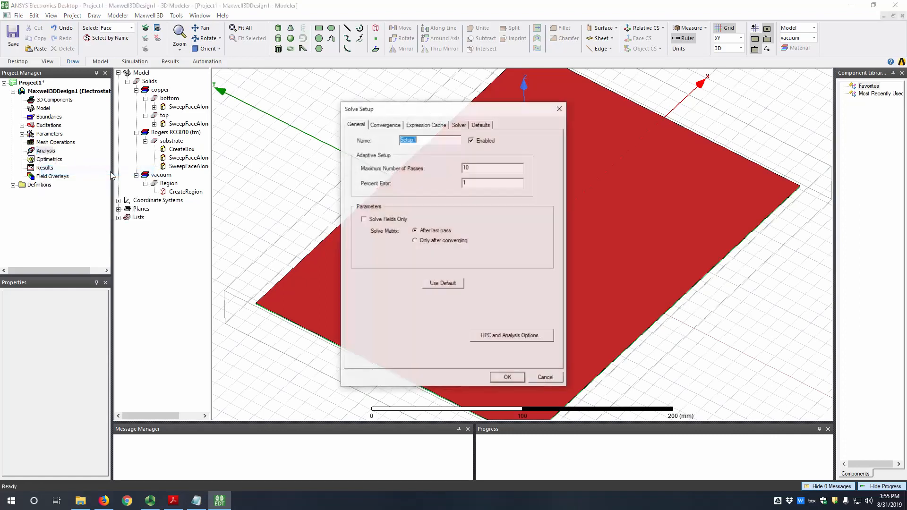
double_click(488, 165)
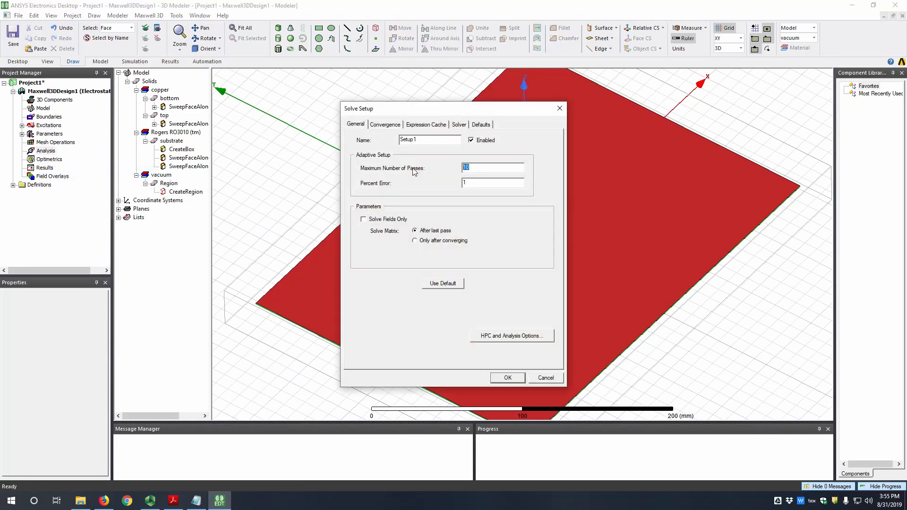
type("20")
key("Tab")
type("0.")
Step: Set the setup's minimum converged passes to 2, accept it and expand the analysis branch of the project tree
left_click(390, 125)
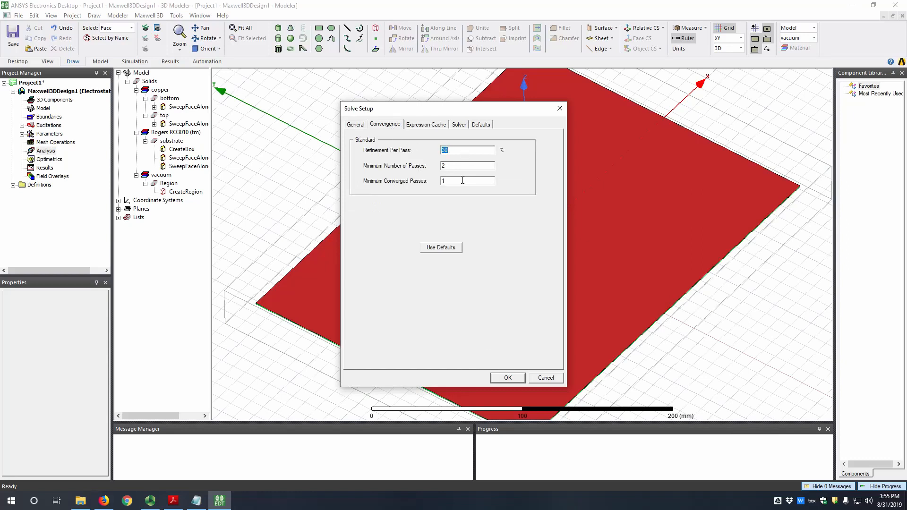
key("Tab")
key("Tab")
type("2")
left_click(515, 377)
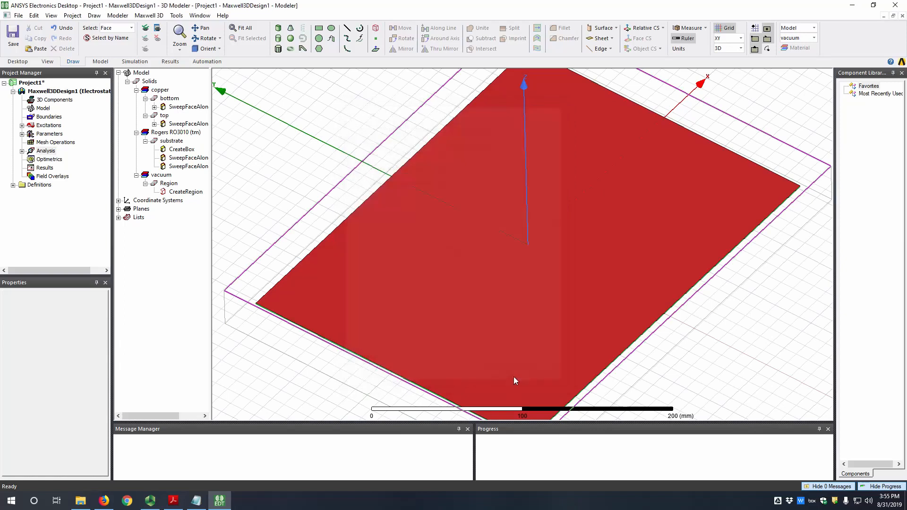
left_click(22, 151)
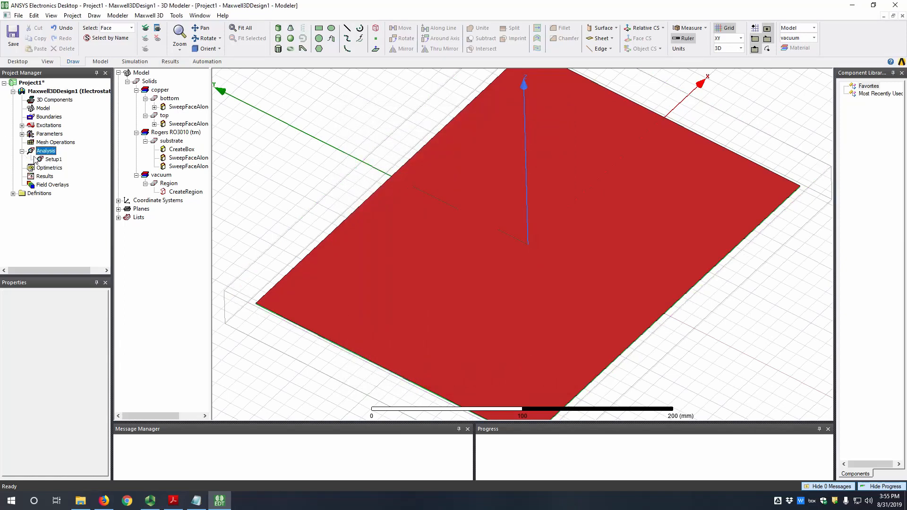
Step: Run the analysis of Setup1, saving the project on the Desktop under the name maxwellexample
right_click(42, 159)
left_click(80, 238)
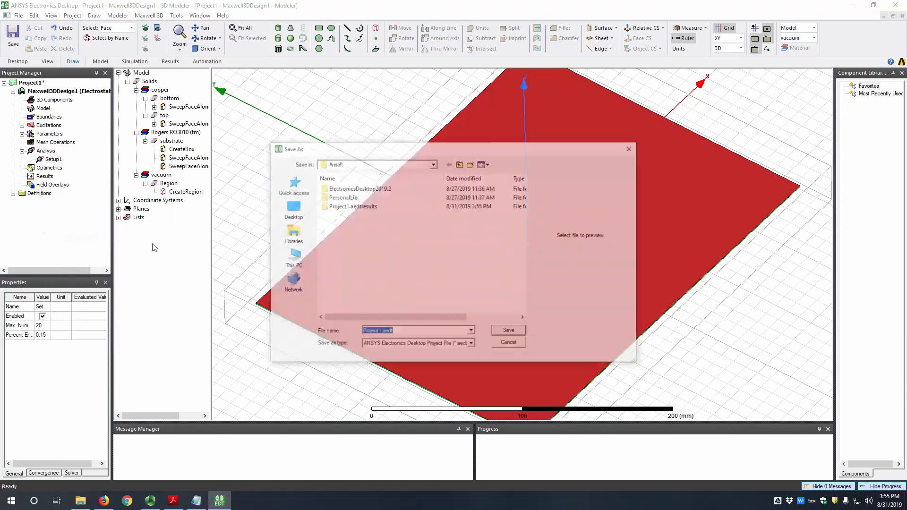
left_click(292, 208)
left_click(379, 333)
left_click_drag(381, 332, 327, 331)
type("max")
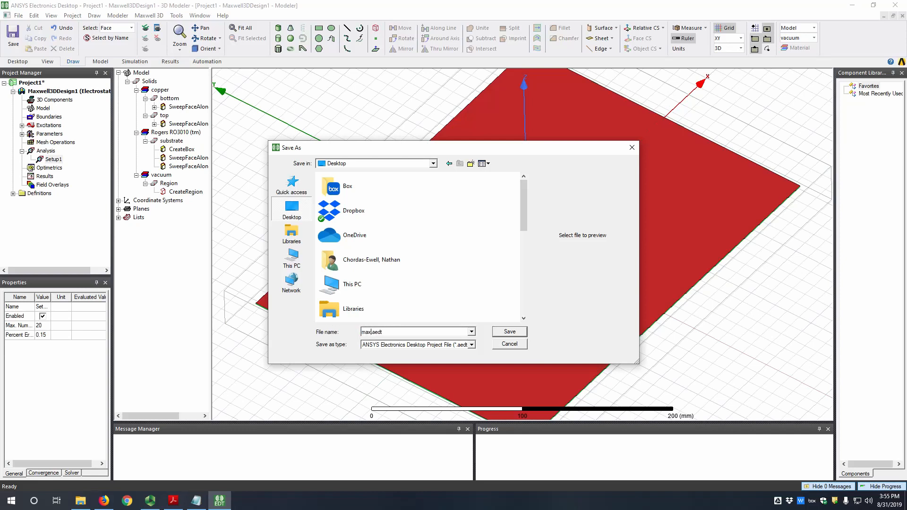
type("wellexample")
key("Return")
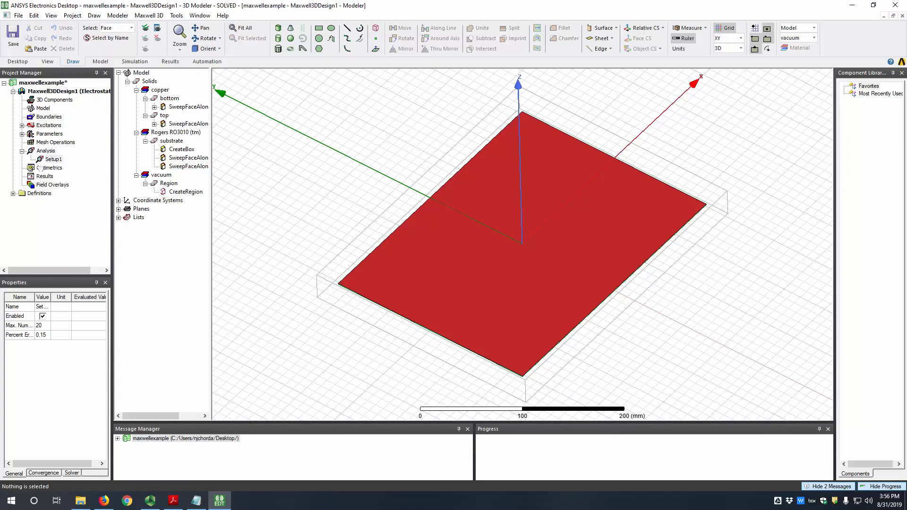
Step: Create an electrostatic data table report of the capacitance Matrix1.C(Voltage1,Voltage1) from the Setup1 solution
right_click(43, 178)
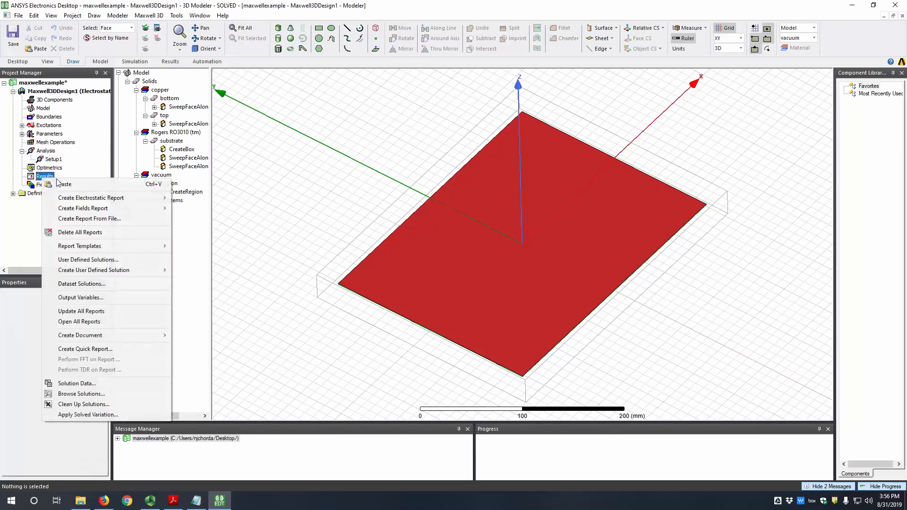
mouse_move(122, 201)
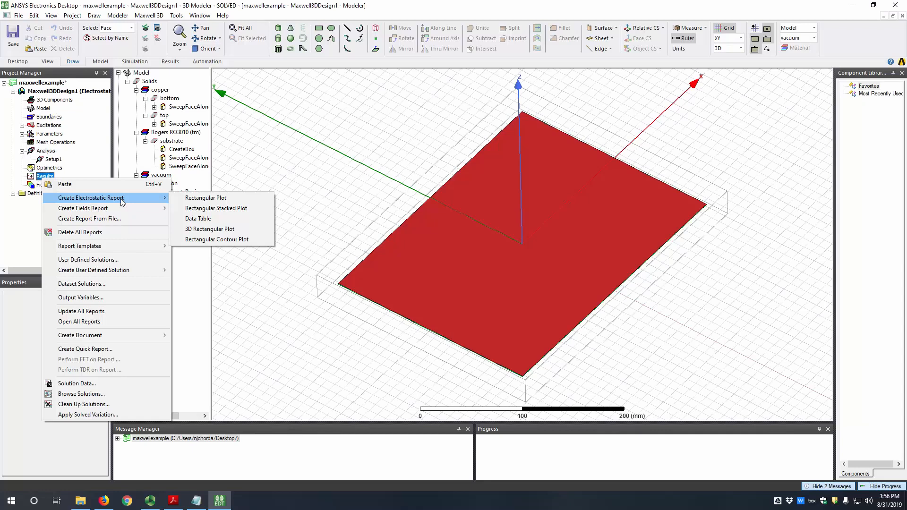
left_click(227, 219)
left_click_drag(231, 233, 410, 130)
left_click(353, 234)
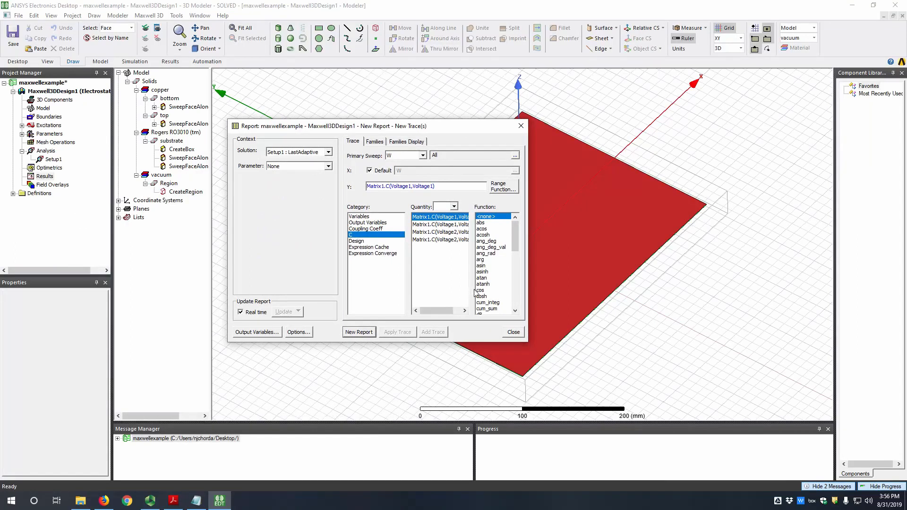
left_click(441, 219)
left_click(359, 332)
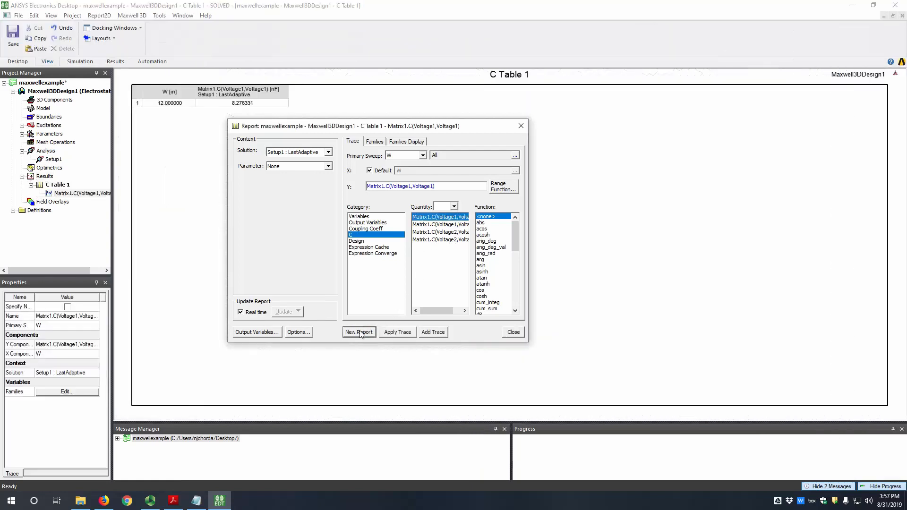
left_click(512, 333)
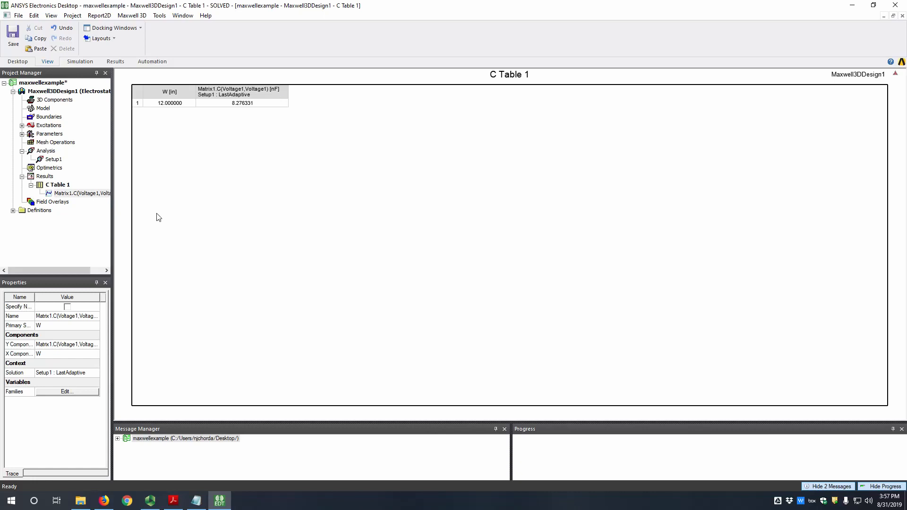
Step: Return to the 3D model and plot the E_Vector field for the substrate and Region, using AllObjects as the plot volume
double_click(85, 94)
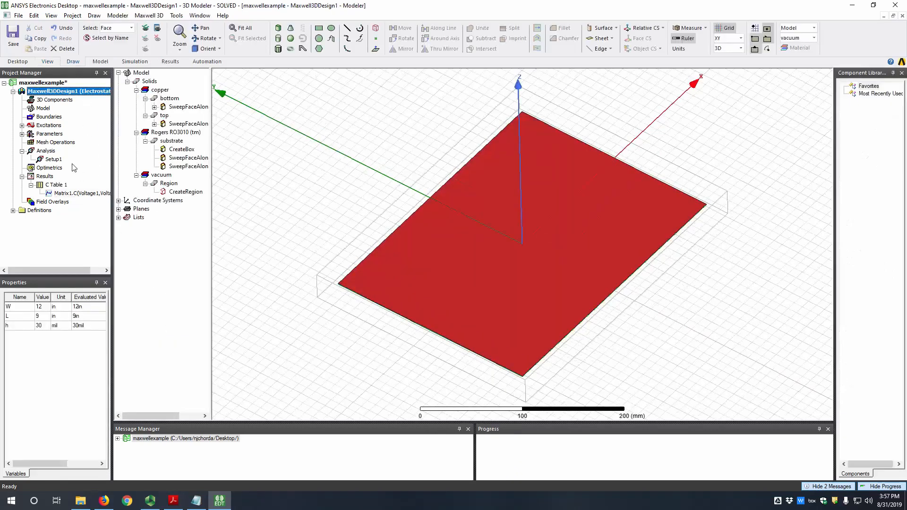
left_click_drag(482, 318, 482, 299, "alt")
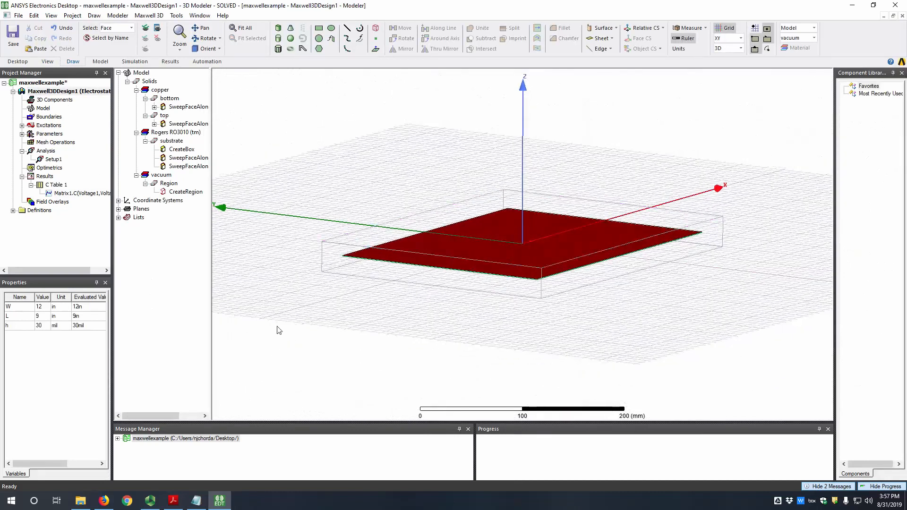
left_click(172, 141)
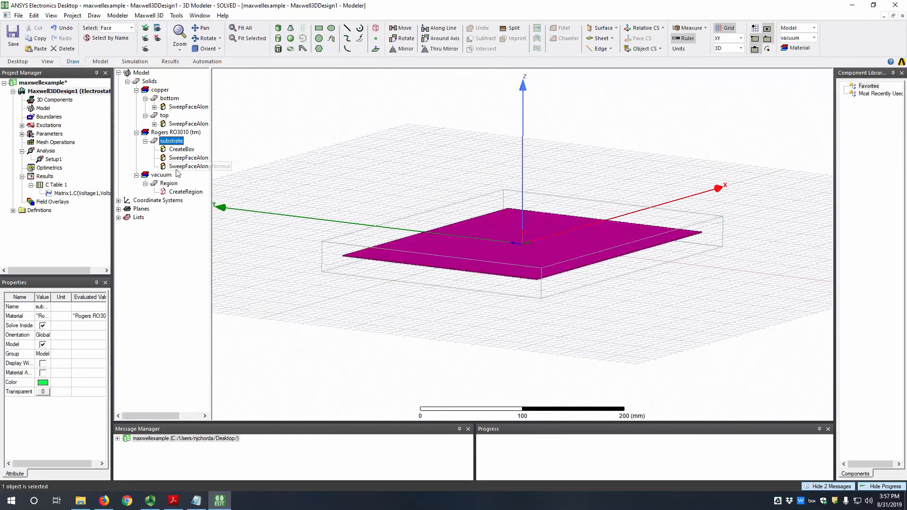
left_click(169, 184, "ctrl")
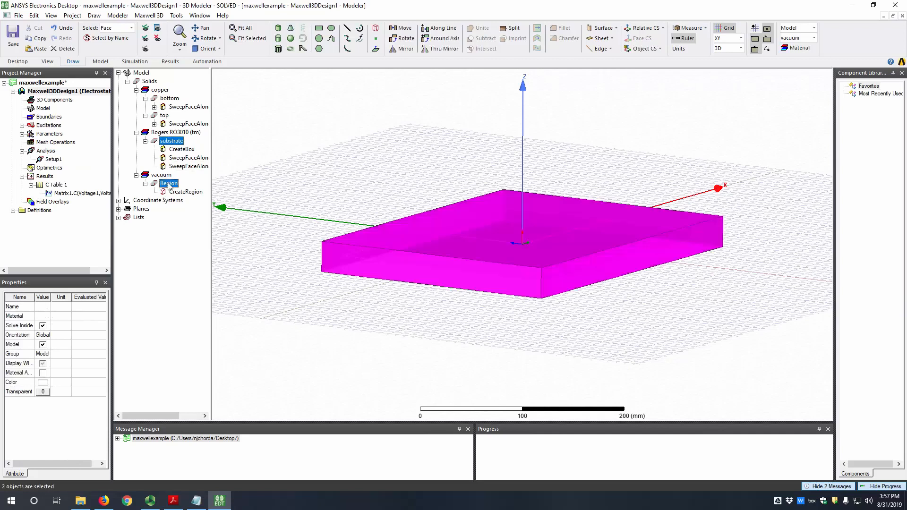
right_click(170, 141)
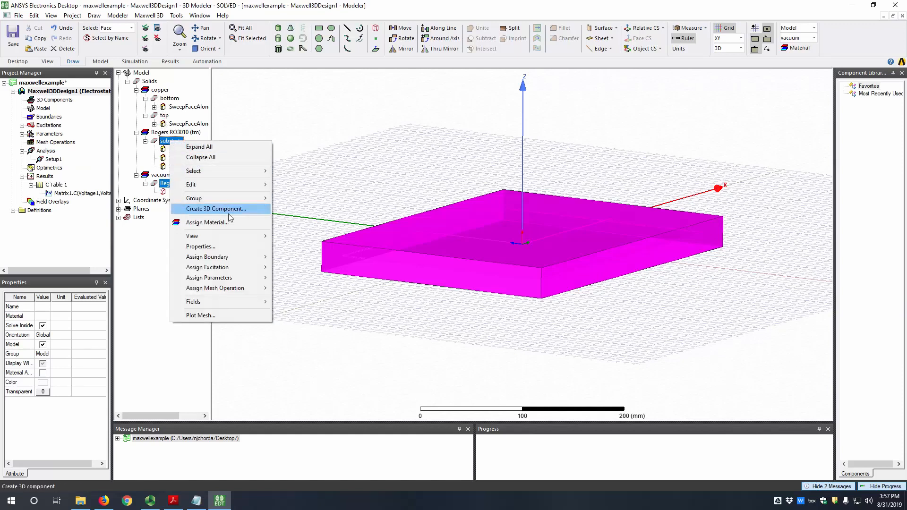
mouse_move(236, 238)
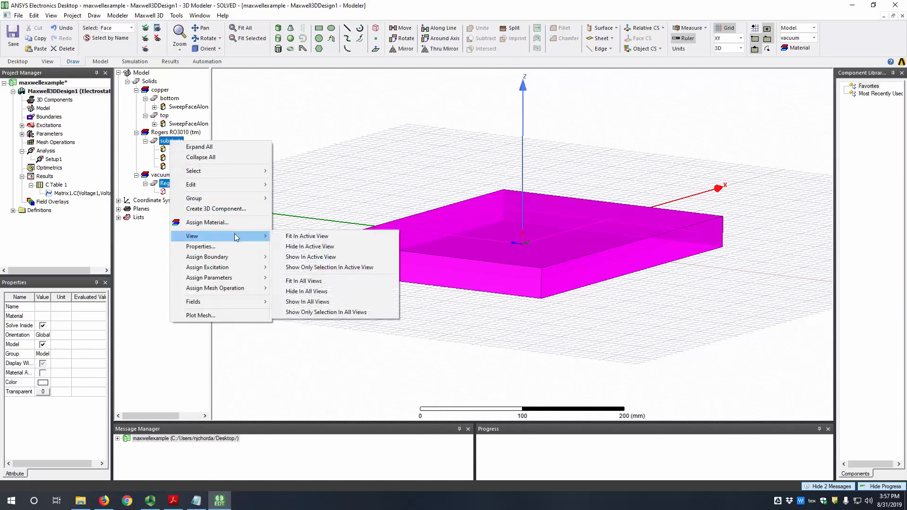
mouse_move(257, 302)
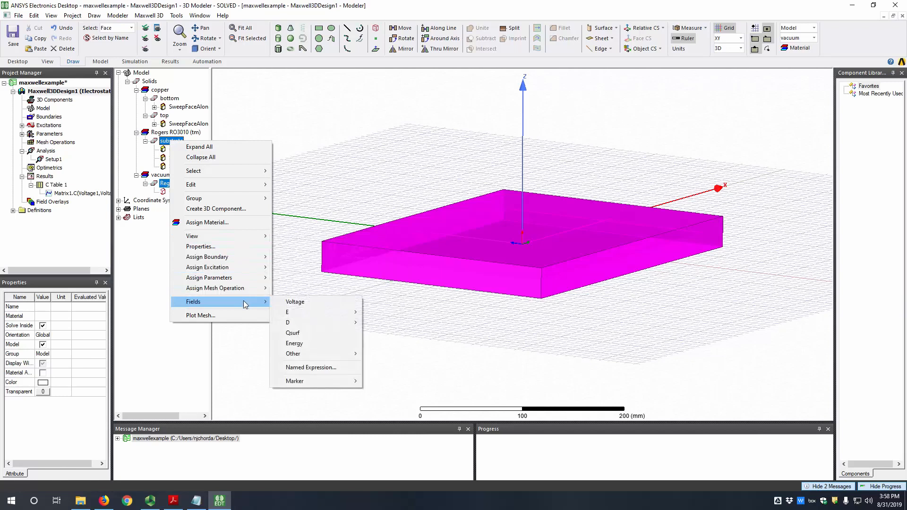
mouse_move(317, 318)
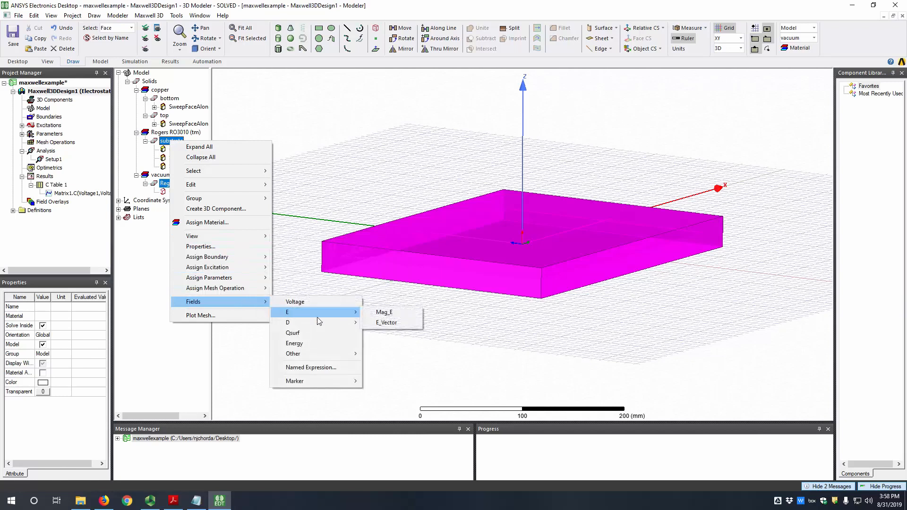
left_click(392, 324)
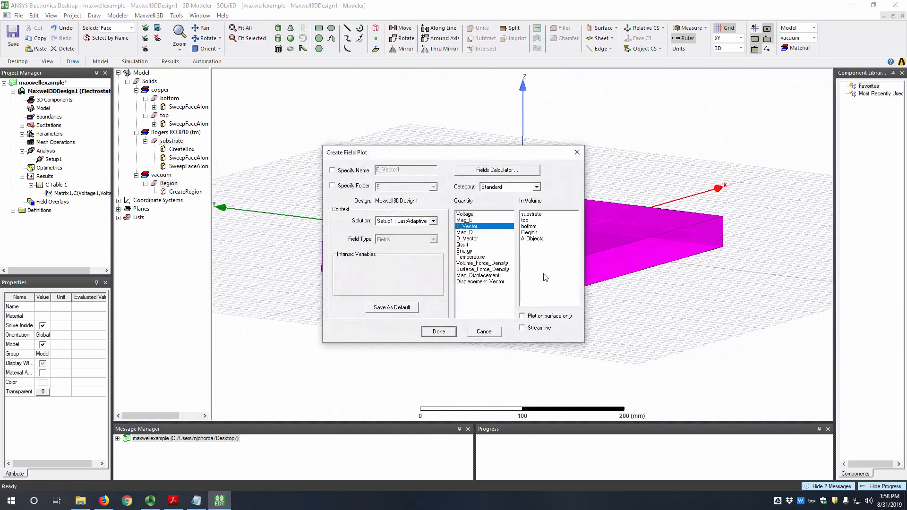
left_click(532, 238)
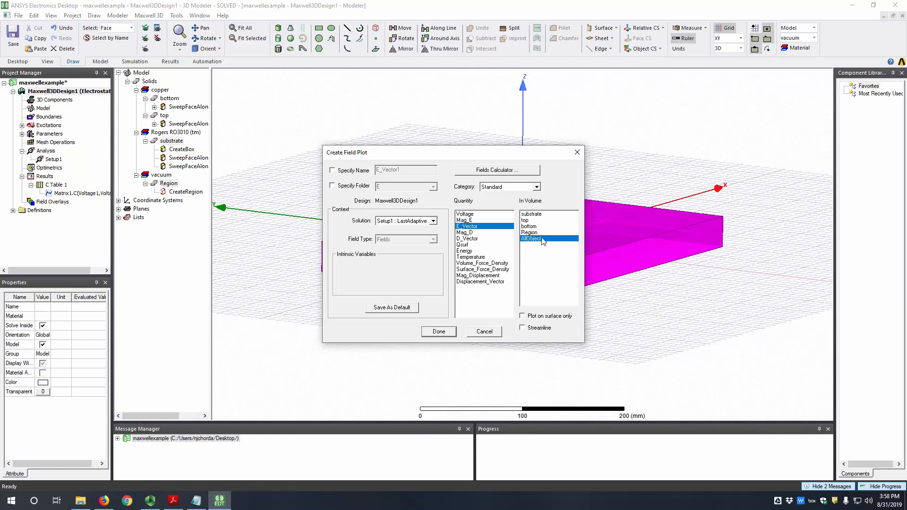
left_click(438, 332)
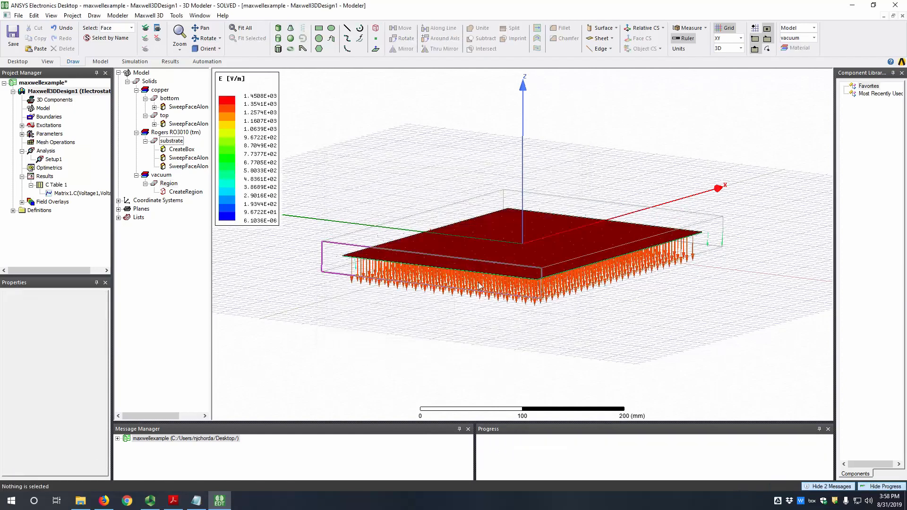
Step: Switch to object selection and examine the electric field vectors beneath the copper layers and around the board's edges from several angles
key("o")
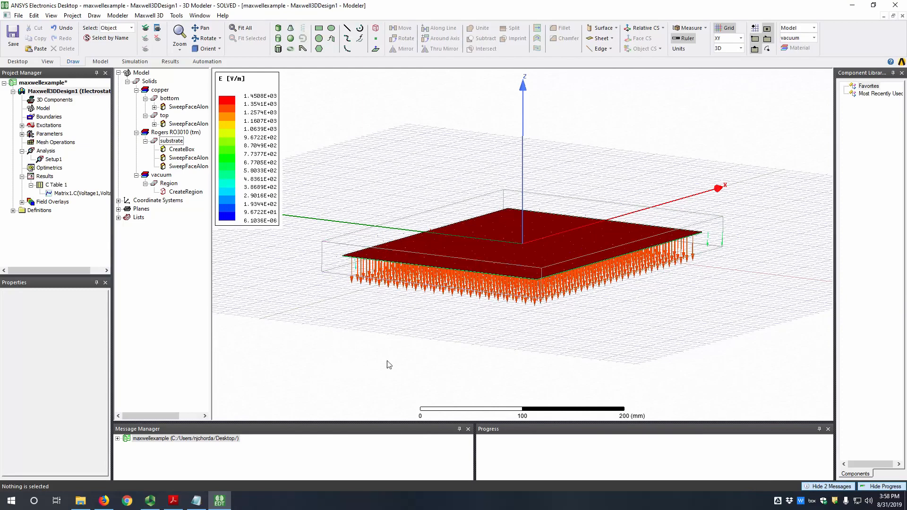
scroll(478, 303, "up", 5)
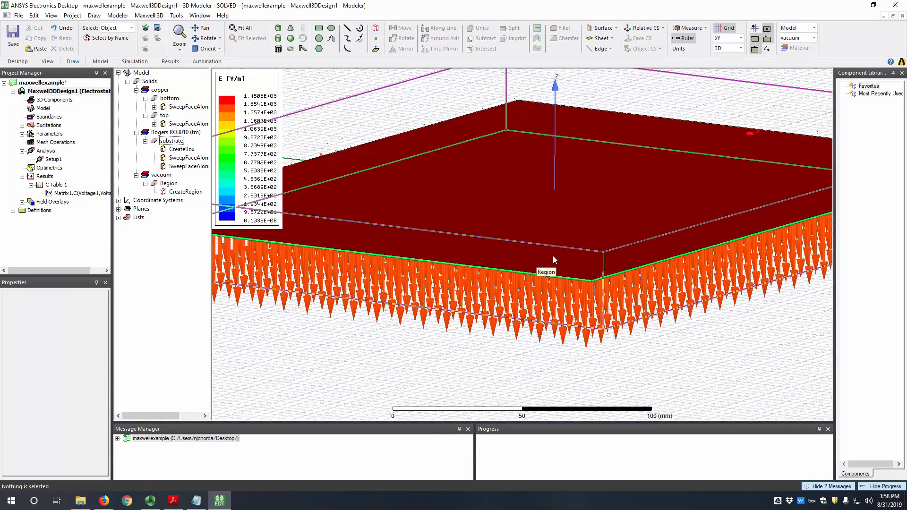
left_click_drag(553, 256, 500, 219, "alt")
left_click_drag(513, 184, 530, 179, "alt")
scroll(530, 179, "down", 4)
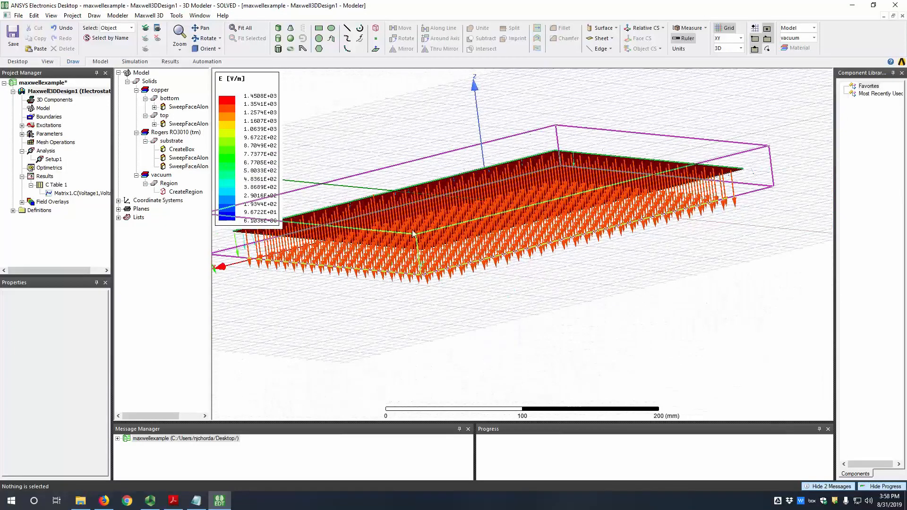
left_click_drag(561, 241, 556, 249, "alt")
scroll(643, 205, "up", 4)
left_click_drag(643, 205, 632, 201, "alt")
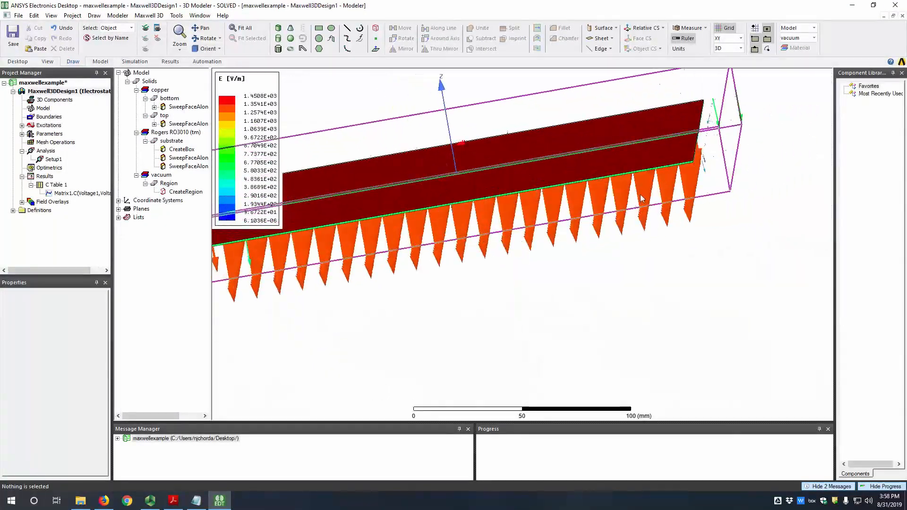
scroll(720, 158, "up", 8)
left_click_drag(702, 111, 636, 209, "shift")
mouse_move(559, 252)
left_mouse_down("alt")
mouse_move(568, 239)
mouse_move(584, 243)
mouse_move(553, 238)
left_mouse_up("alt")
scroll(613, 188, "up", 2)
scroll(613, 188, "up", 3)
left_click_drag(603, 164, 600, 178, "alt")
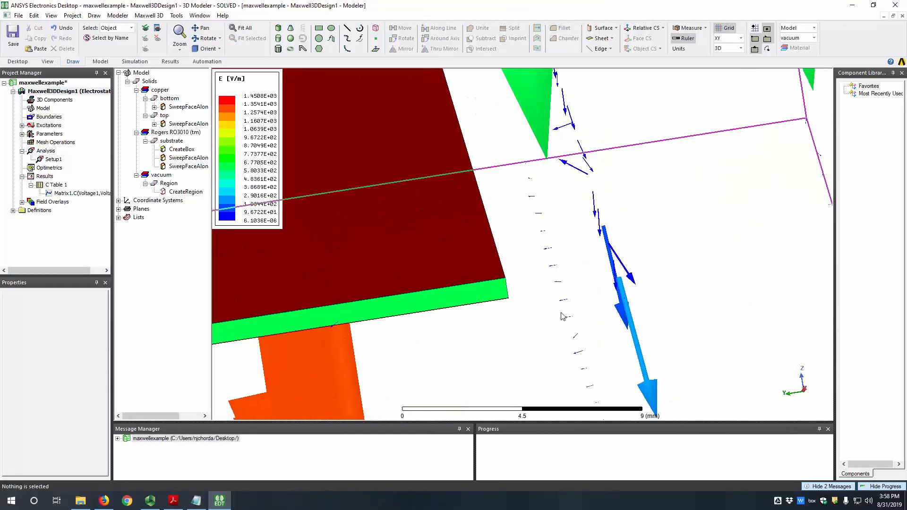
scroll(562, 317, "down", 3)
left_click_drag(559, 314, 457, 279, "alt")
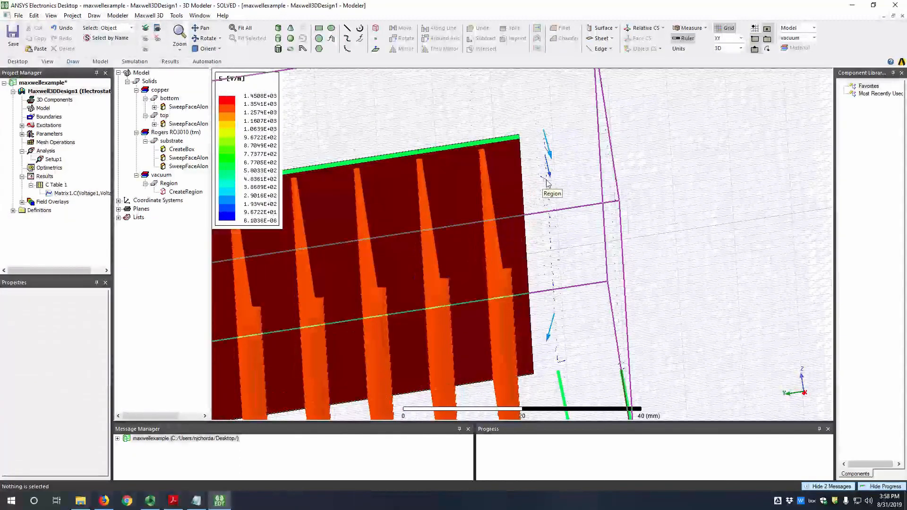
key("ctrl+d")
left_click_drag(553, 168, 557, 198, "alt")
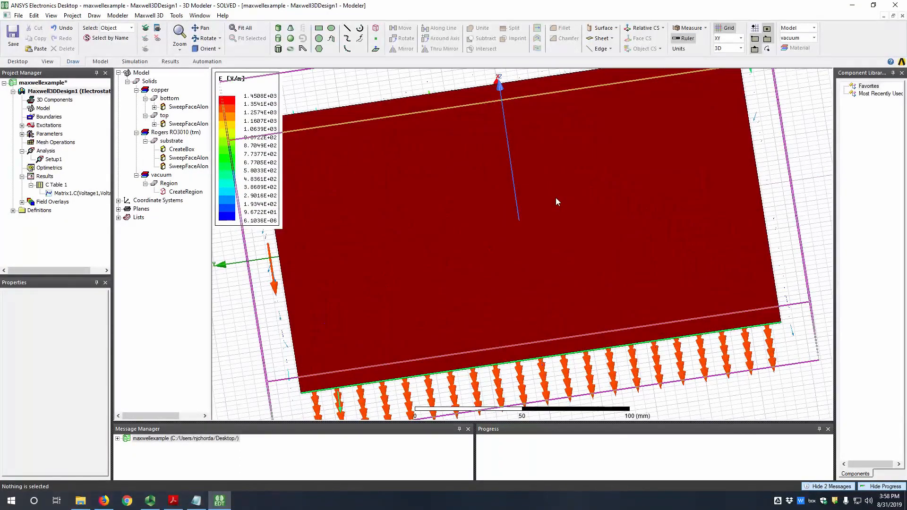